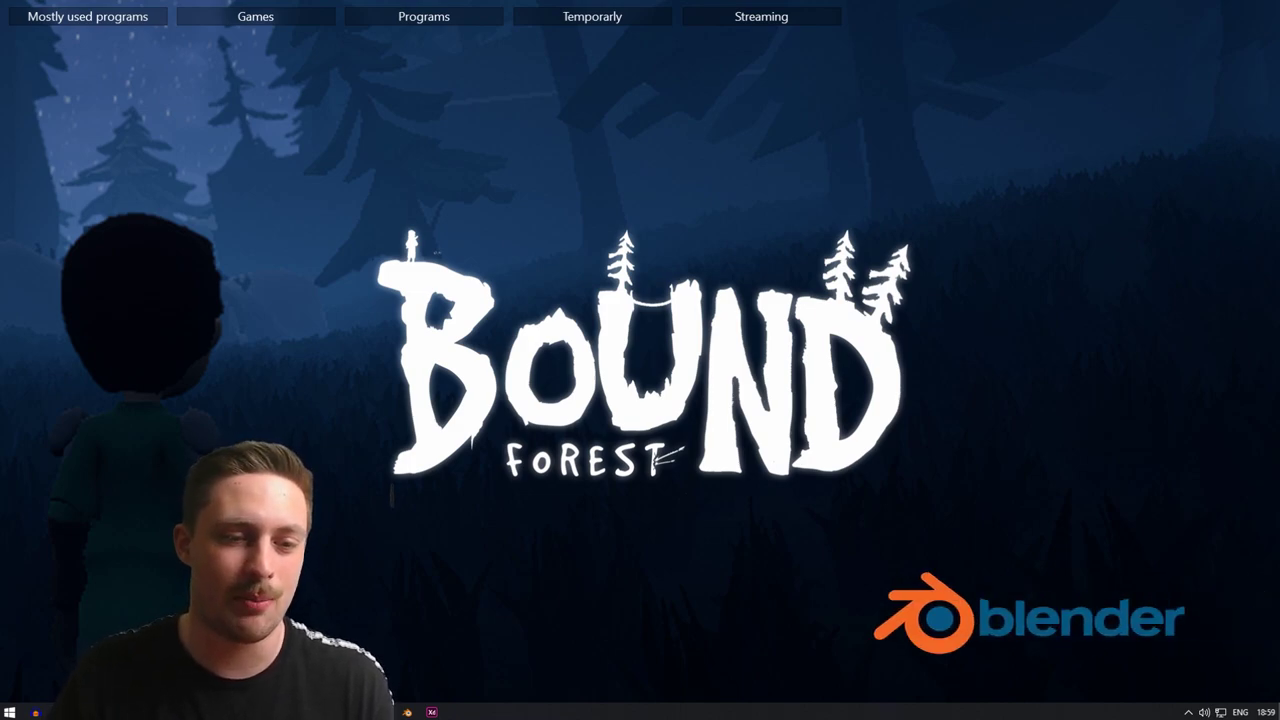
pyautogui.click(407, 712)
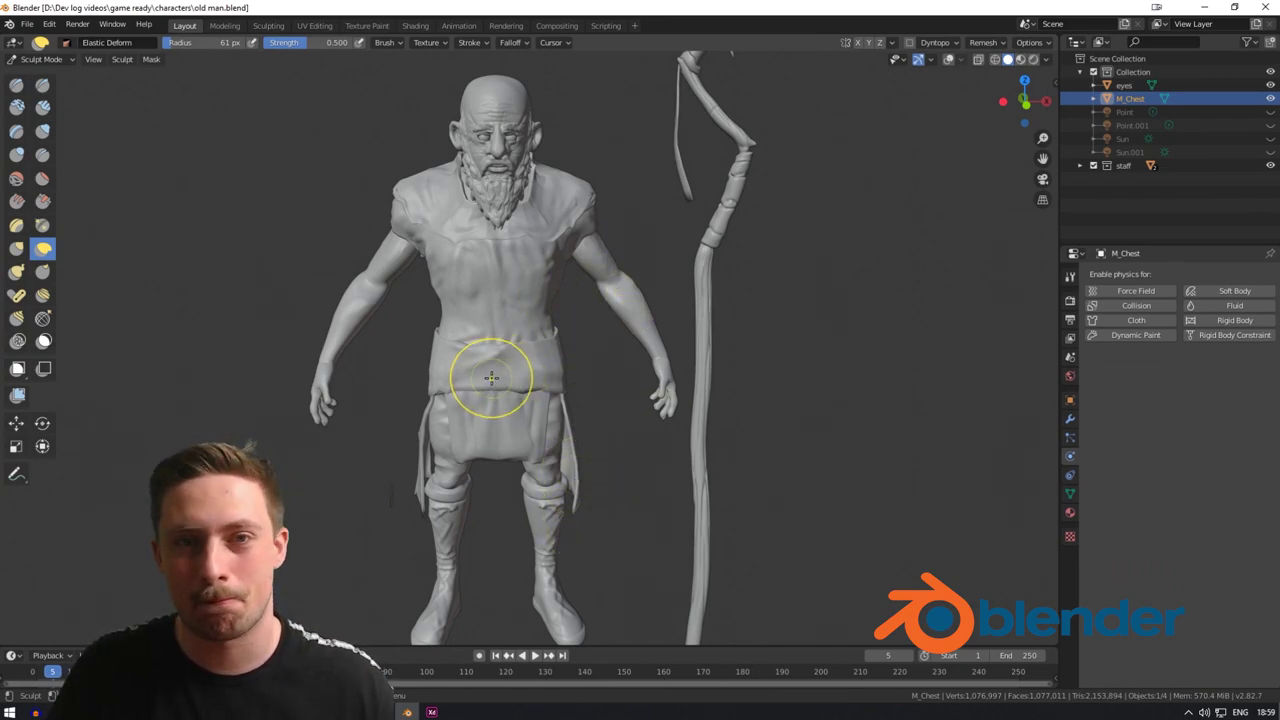
pyautogui.moveTo(491, 377); pyautogui.dragTo(543, 377, button='middle')
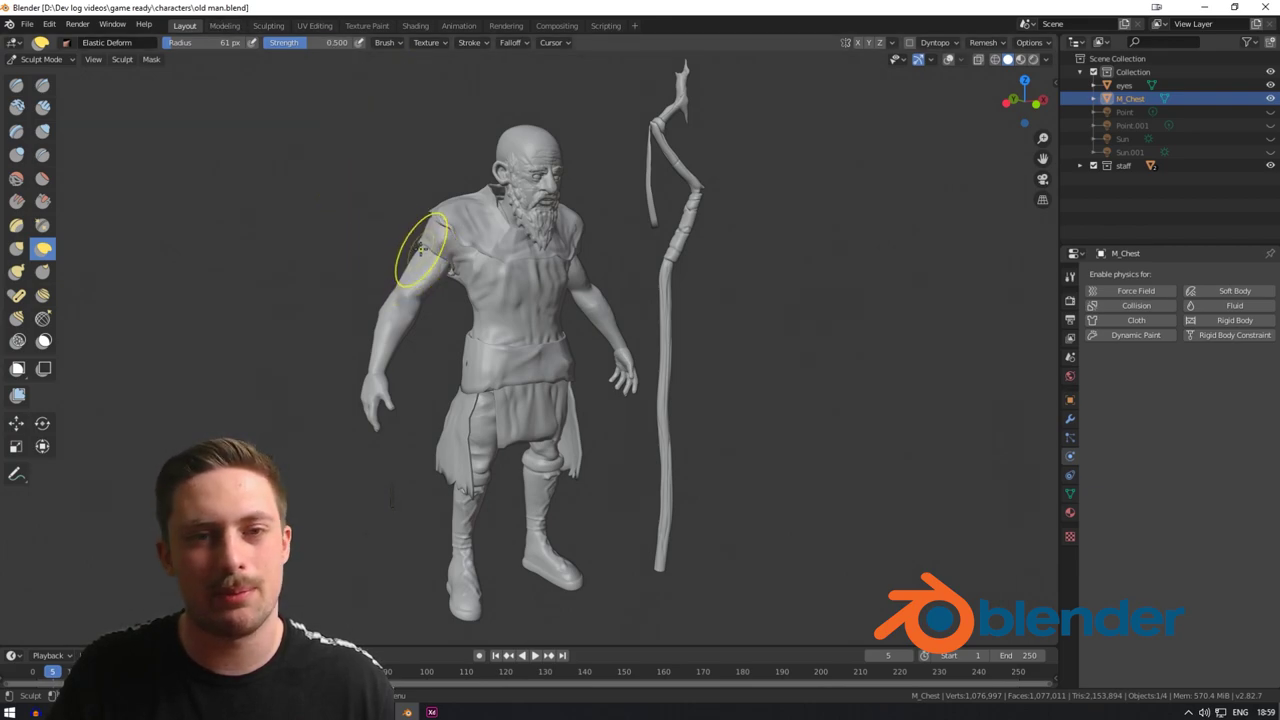
pyautogui.moveTo(686, 337); pyautogui.dragTo(609, 372, button='middle')
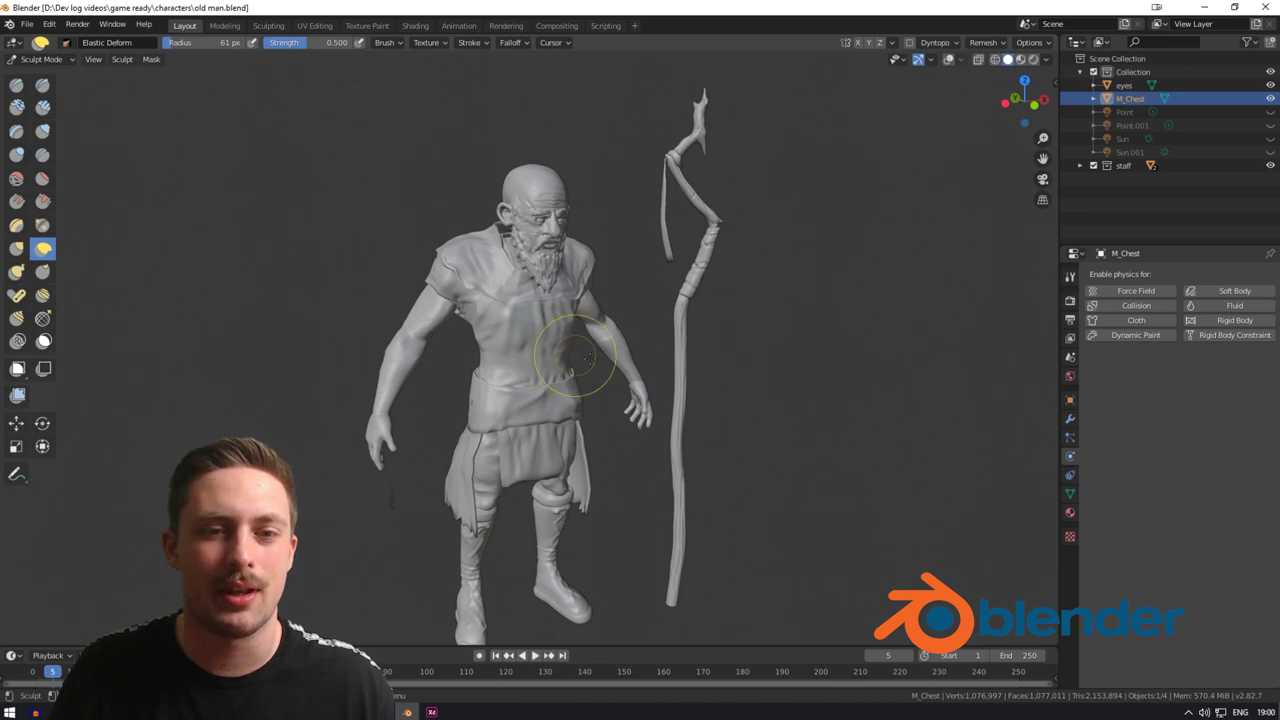
pyautogui.scroll(2, 586, 357)
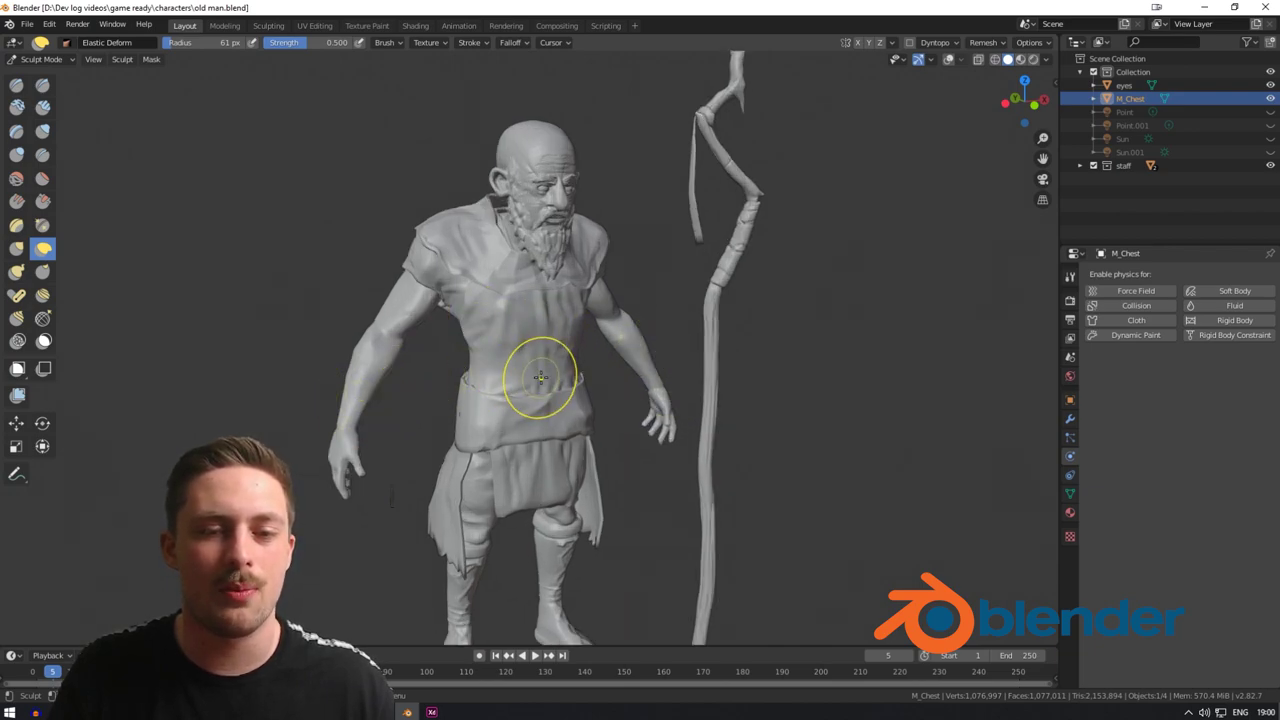
pyautogui.moveTo(540, 377); pyautogui.dragTo(579, 349, button='middle')
pyautogui.scroll(2, 557, 380)
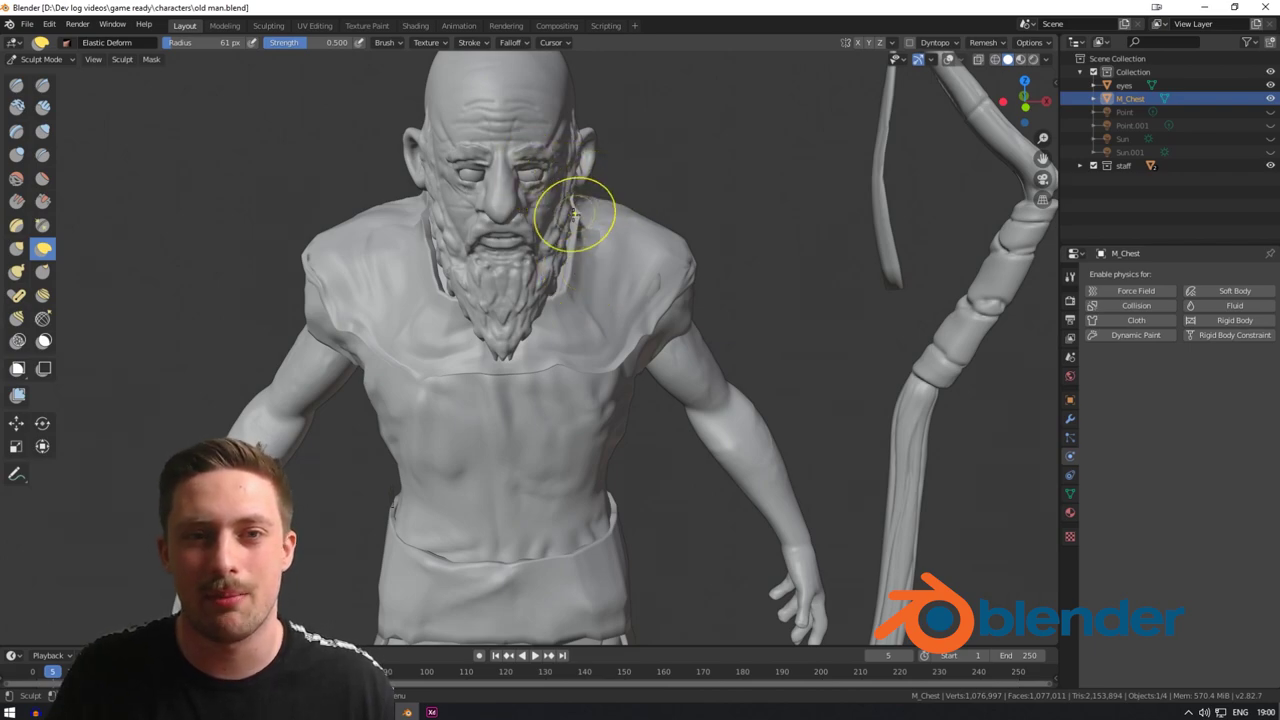
pyautogui.moveTo(598, 240)
pyautogui.mouseDown(button='middle')
pyautogui.moveTo(690, 240)
pyautogui.moveTo(600, 240)
pyautogui.mouseUp(button='middle')
pyautogui.scroll(-2, 594, 240)
pyautogui.moveTo(563, 360); pyautogui.dragTo(720, 480, button='middle')
pyautogui.moveTo(649, 371); pyautogui.dragTo(555, 362, button='middle')
pyautogui.scroll(4, 560, 350)
pyautogui.scroll(-3, 590, 345)
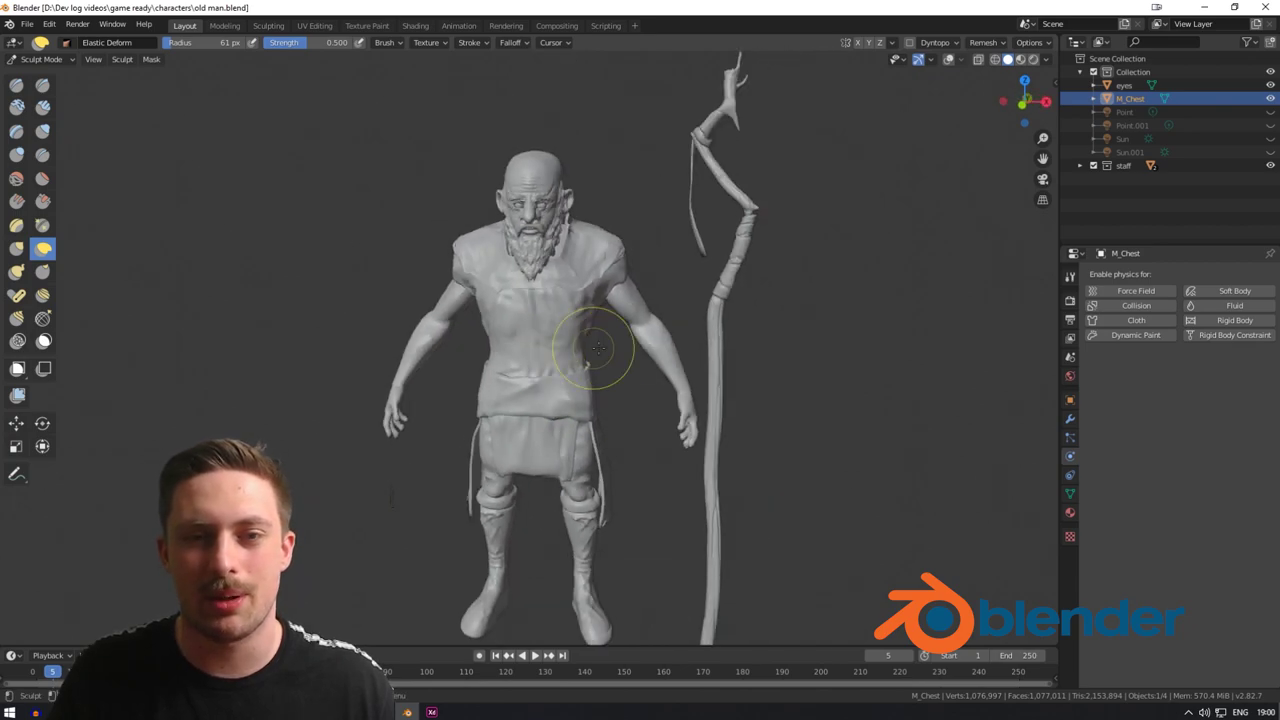
pyautogui.moveTo(676, 378)
pyautogui.mouseDown(button='middle')
pyautogui.moveTo(525, 393)
pyautogui.moveTo(610, 393)
pyautogui.mouseUp(button='middle')
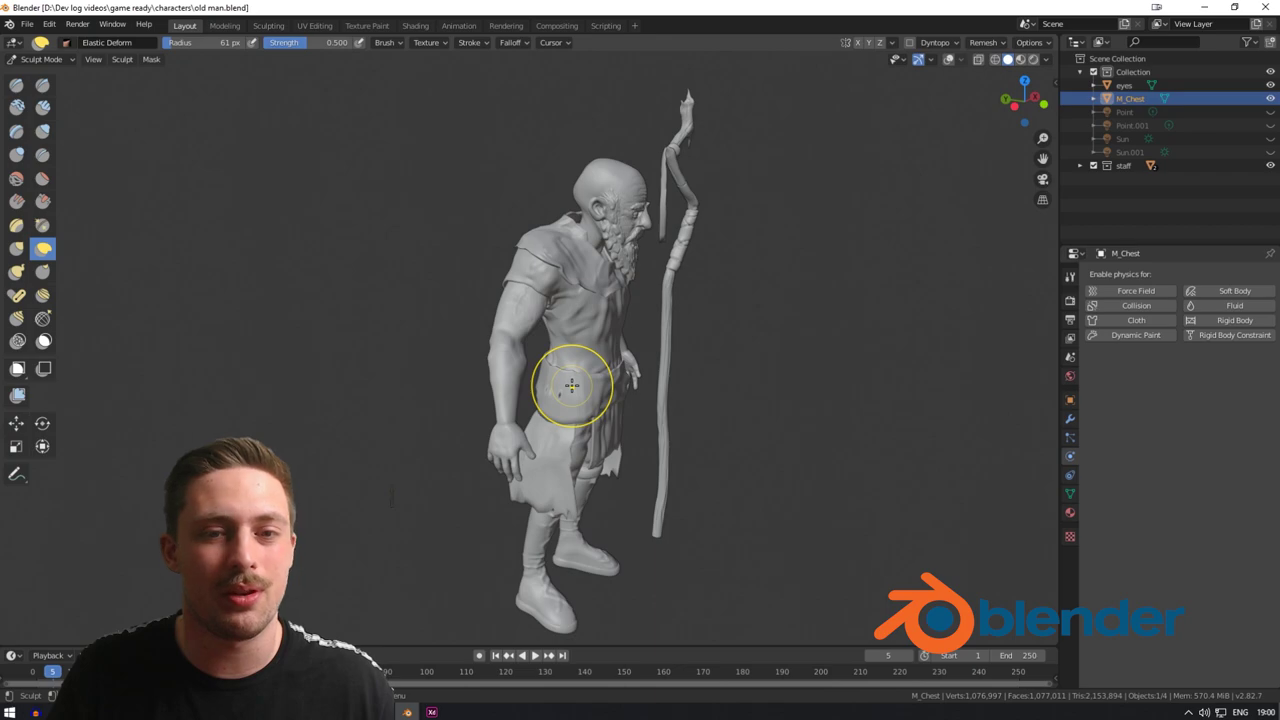
pyautogui.moveTo(571, 386)
pyautogui.mouseDown(button='middle')
pyautogui.moveTo(520, 386)
pyautogui.moveTo(704, 392)
pyautogui.moveTo(529, 380)
pyautogui.mouseUp(button='middle')
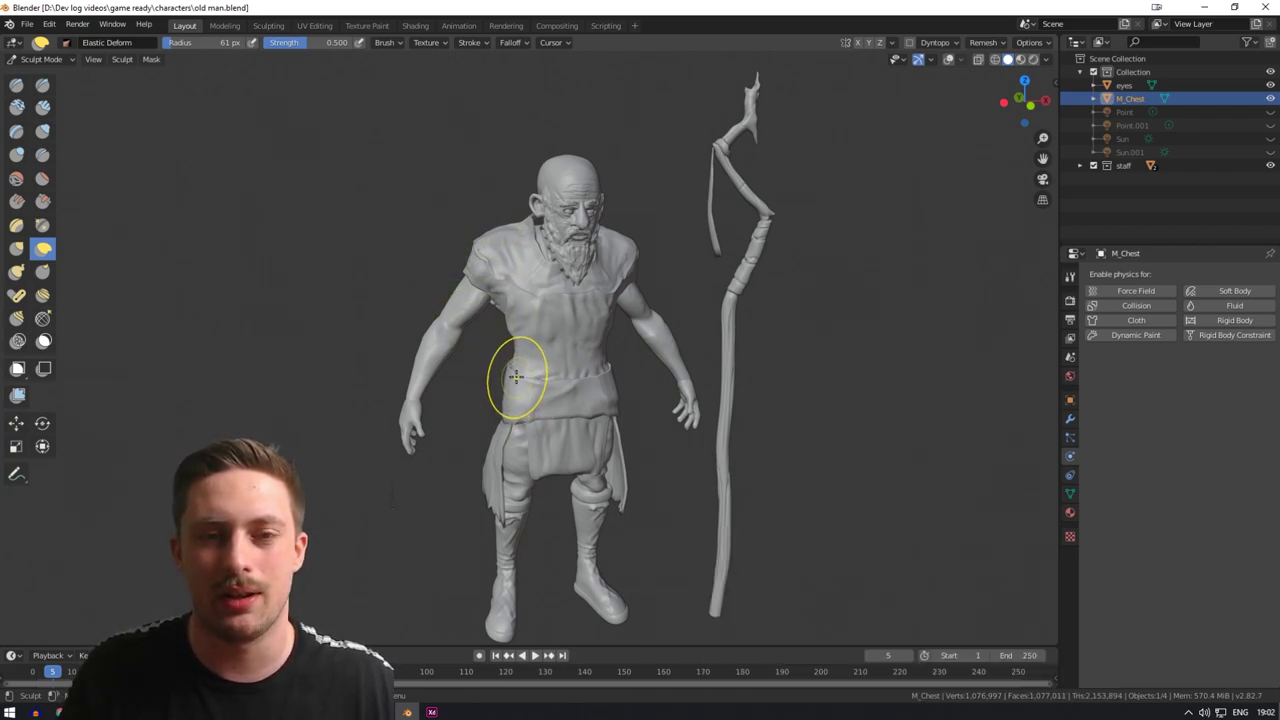
# Orbit the old man sculpt to a rear three-quarter view and zoom in.
pyautogui.moveTo(500, 370)
pyautogui.mouseDown(button='middle')
pyautogui.moveTo(690, 389)
pyautogui.moveTo(489, 372)
pyautogui.mouseUp(button='middle')
pyautogui.scroll(3, 517, 349)
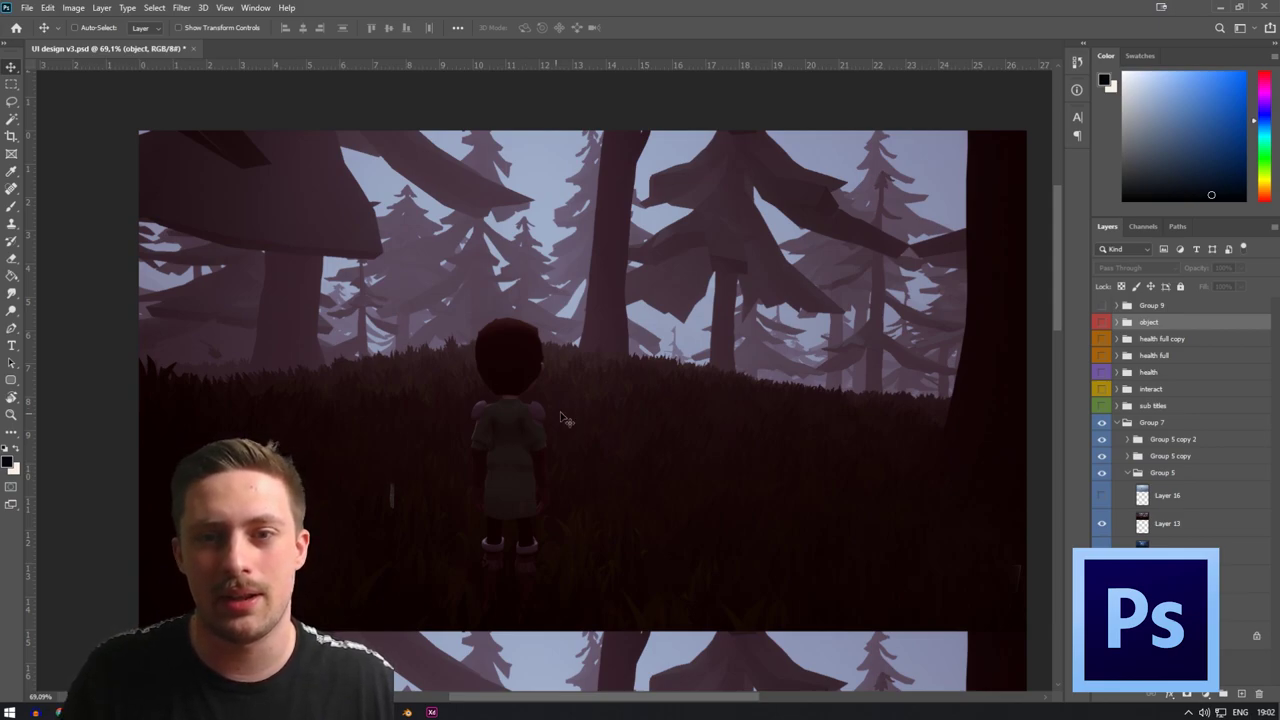
pyautogui.moveTo(640, 457)
pyautogui.mouseDown()
pyautogui.moveTo(618, 273)
pyautogui.moveTo(634, 194)
pyautogui.moveTo(631, 462)
pyautogui.mouseUp()
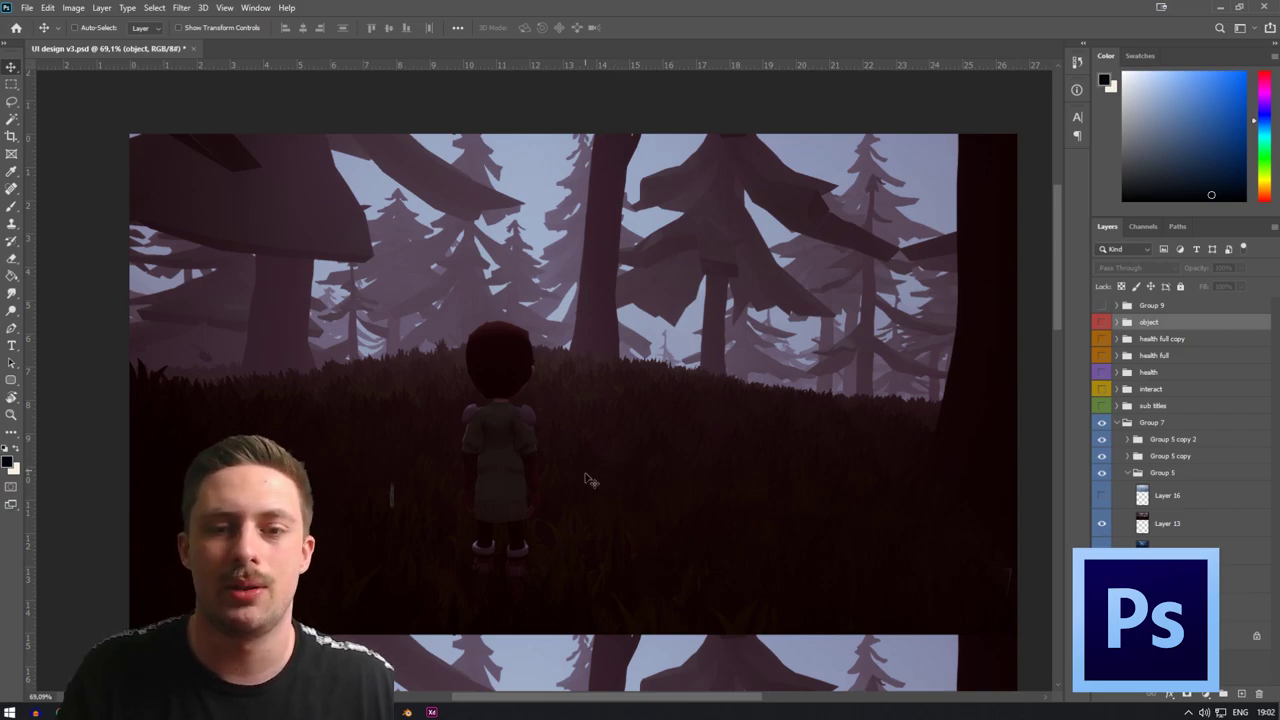
pyautogui.moveTo(646, 474); pyautogui.dragTo(631, 477)
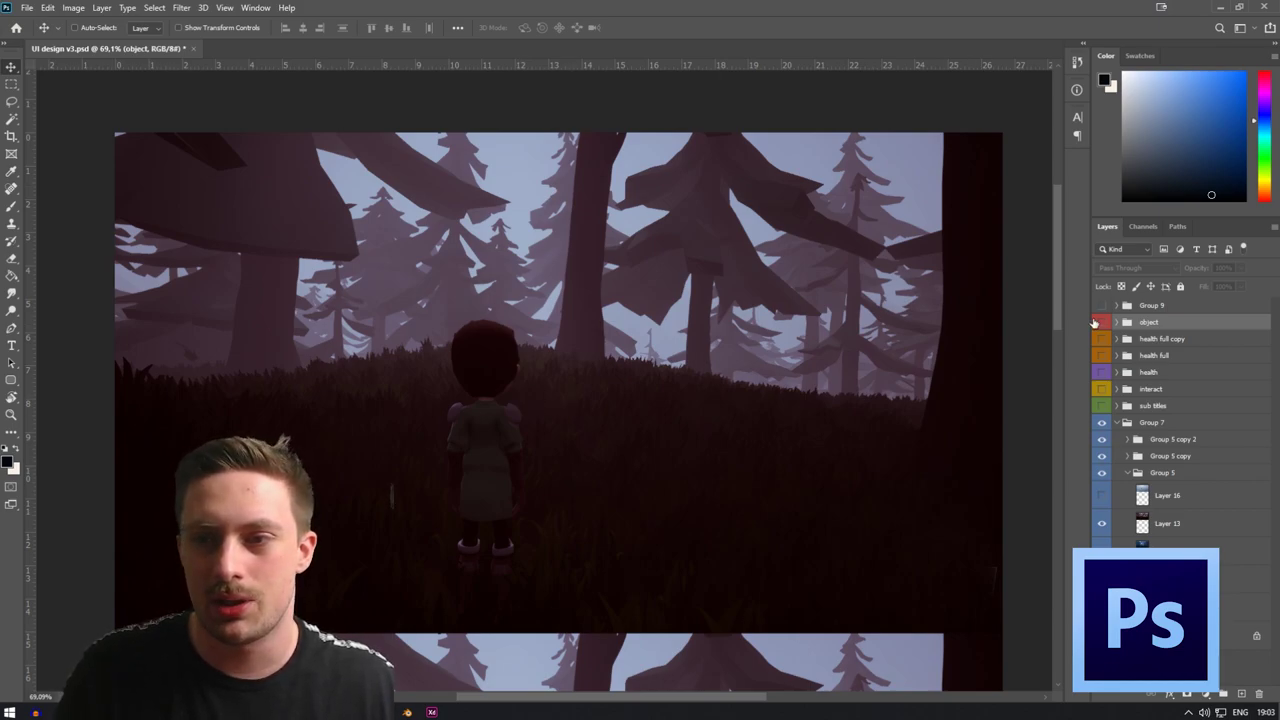
# Show then hide Group 9's red and yellow health arcs, then show the object info panel.
pyautogui.click(1102, 307)
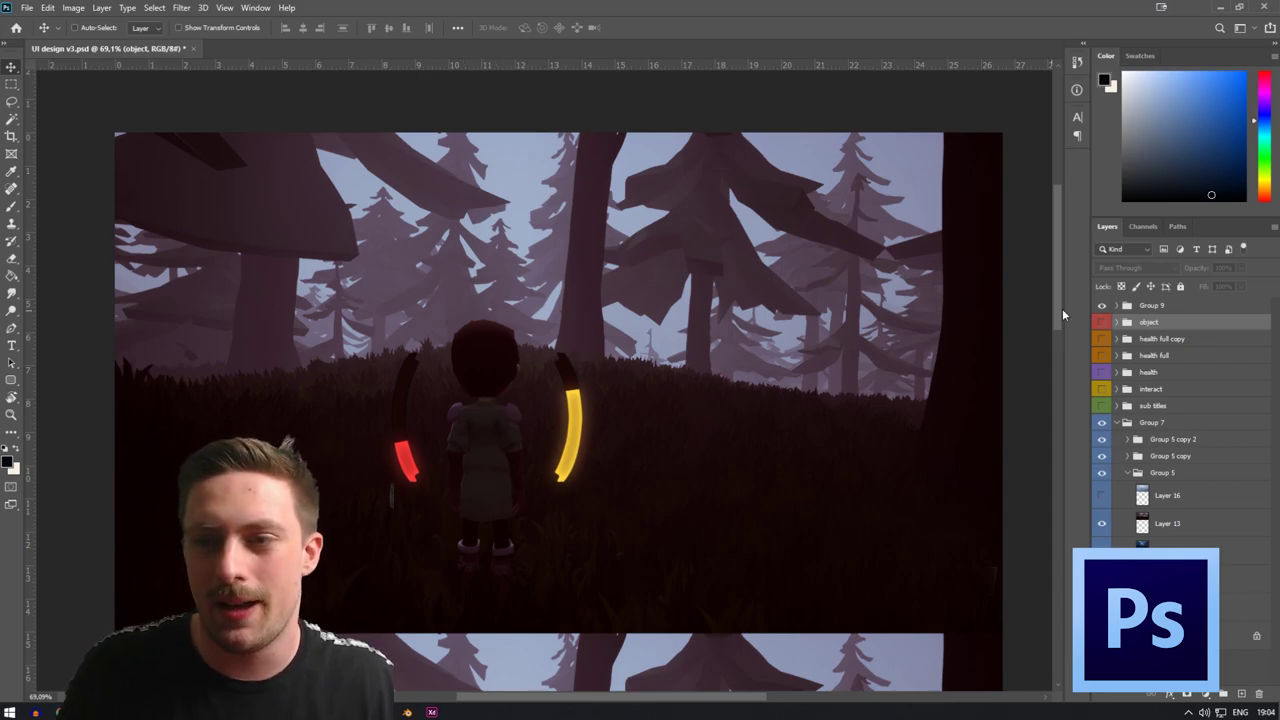
pyautogui.click(1103, 306)
pyautogui.click(1101, 322)
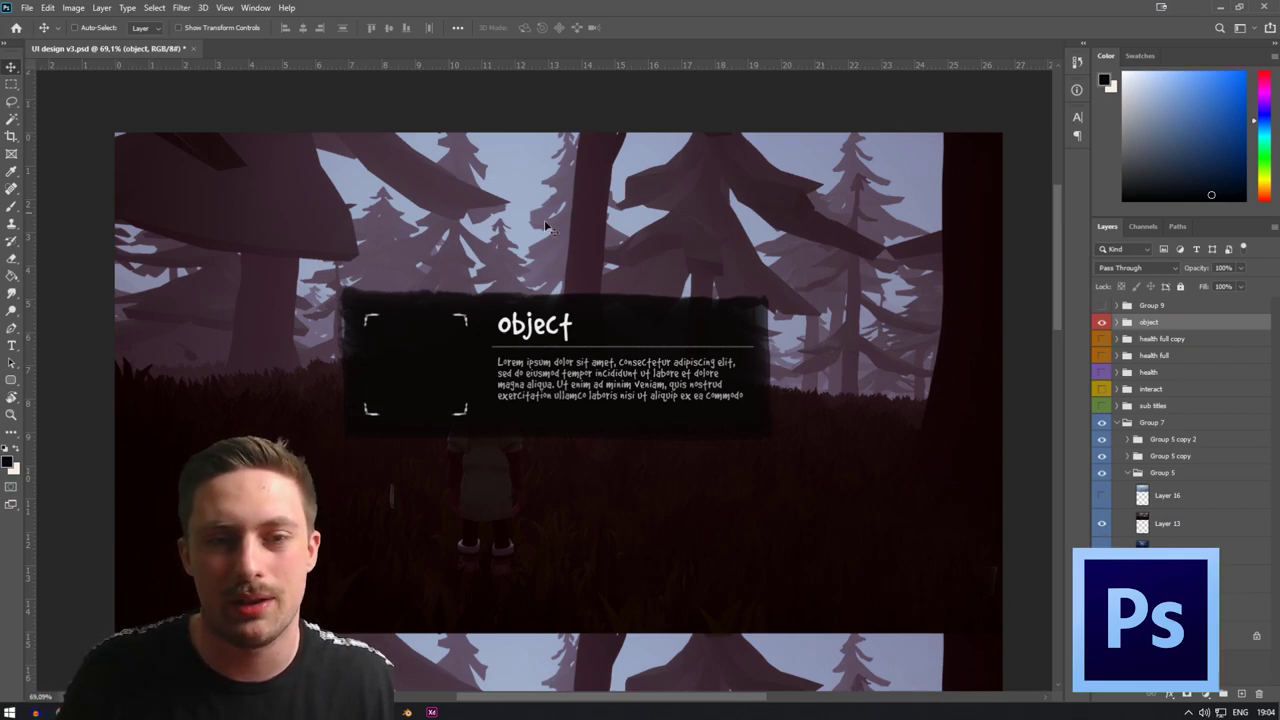
# Hide the object panel, briefly show the health full copy diamond, then show the health vignette.
pyautogui.click(1101, 322)
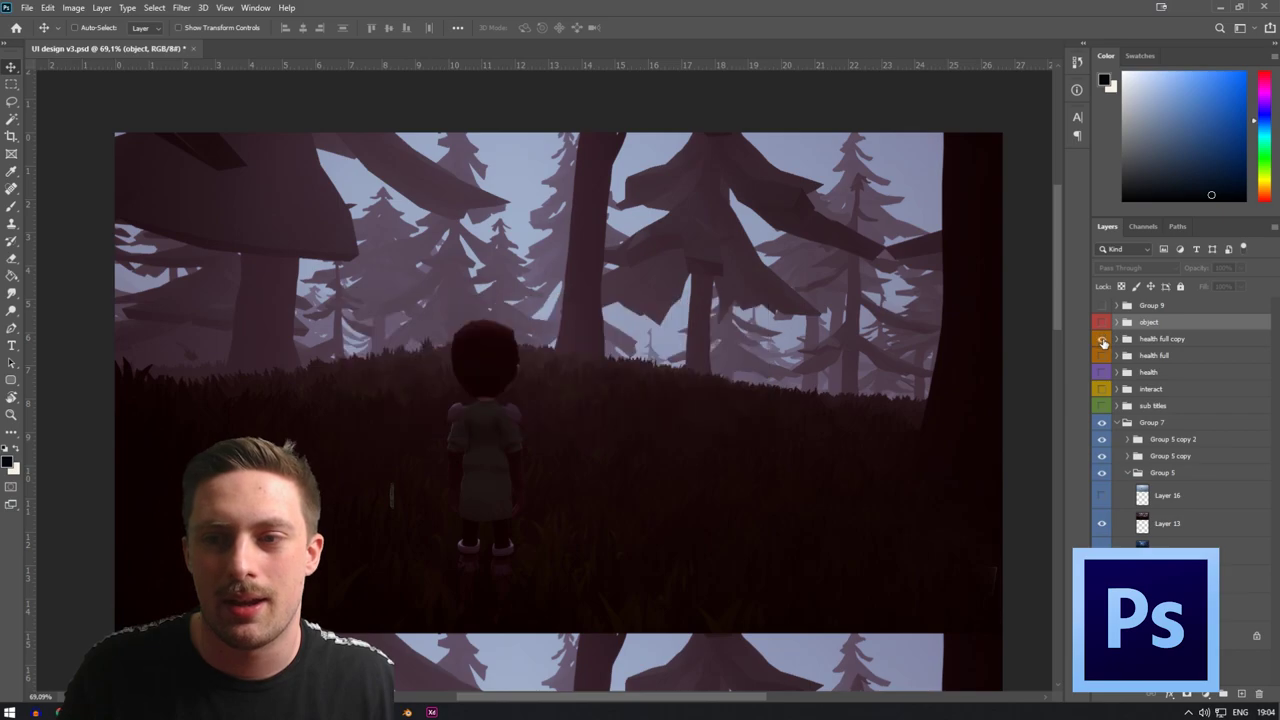
pyautogui.click(1102, 339)
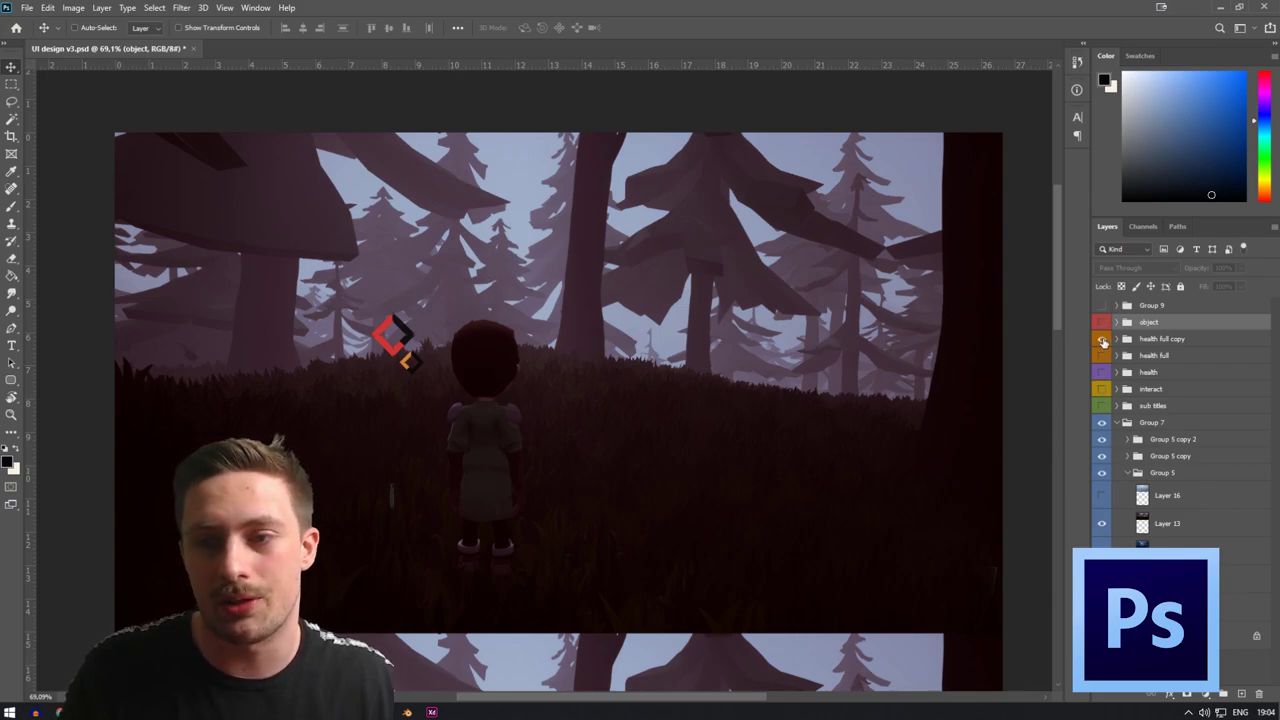
pyautogui.click(1103, 340)
pyautogui.click(1101, 372)
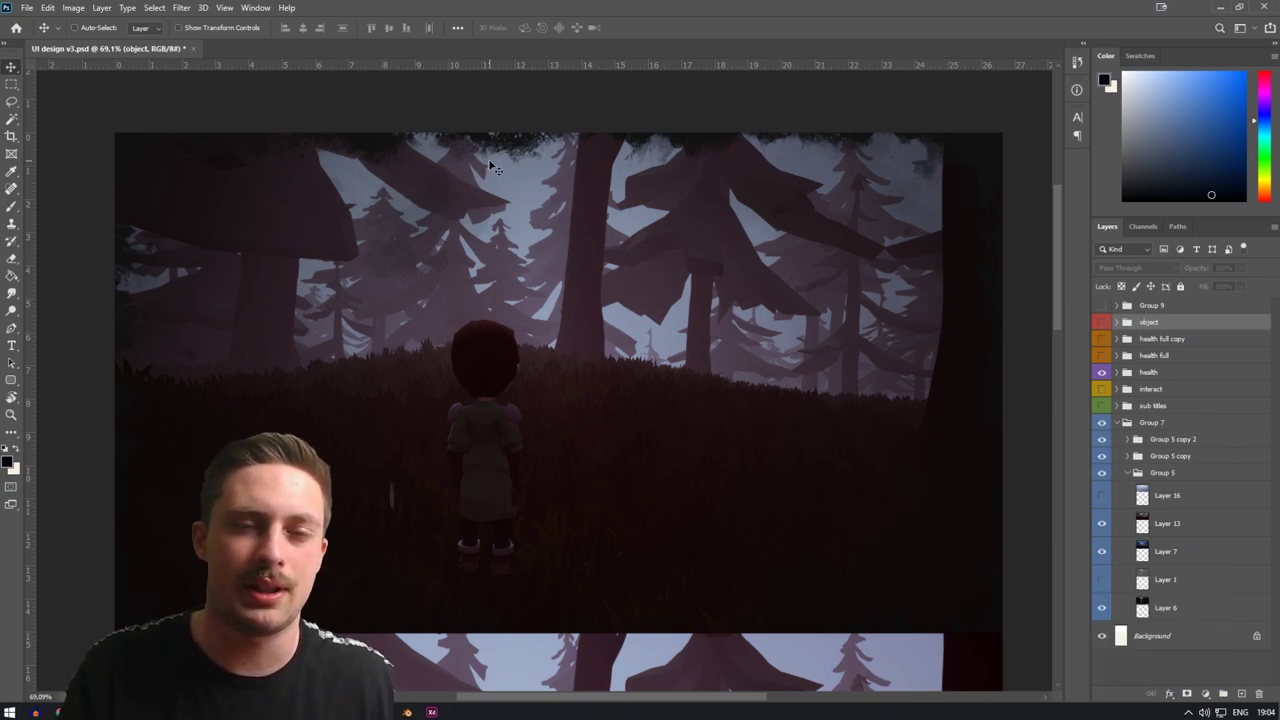
# Hide the health vignette, preview the E Chop down prompt, then show the sub titles line.
pyautogui.click(1101, 372)
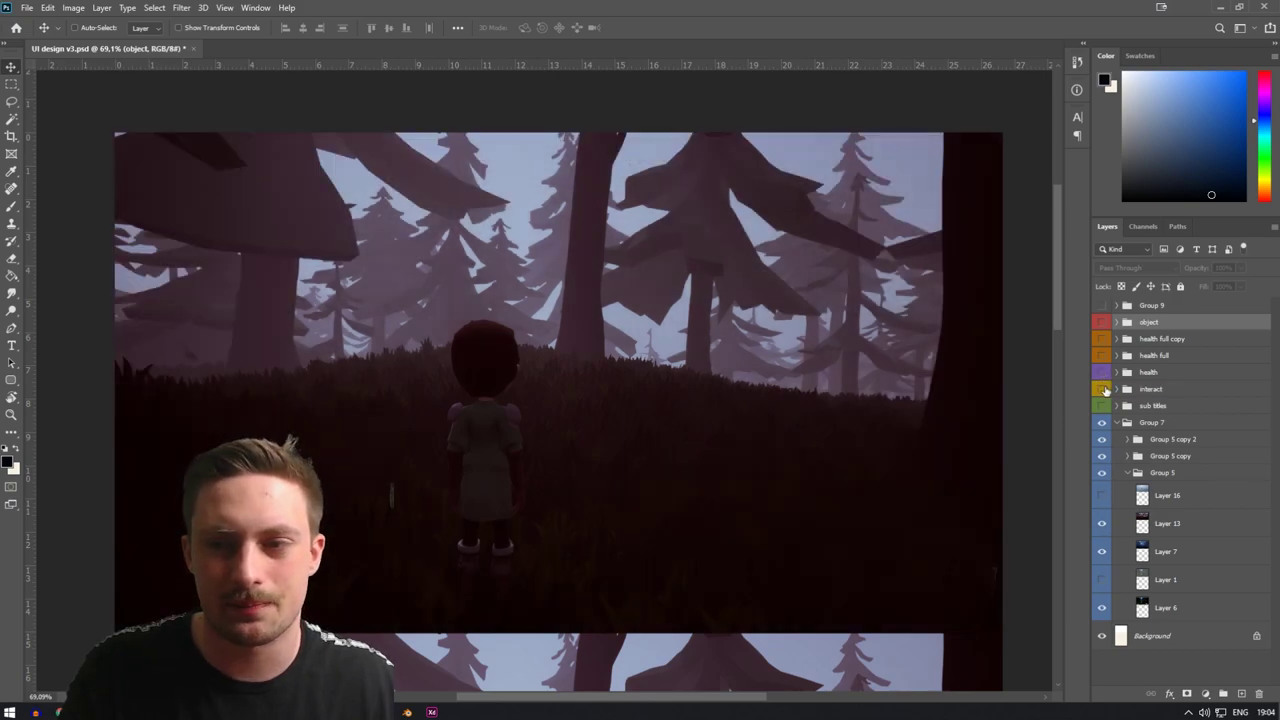
pyautogui.click(1101, 389)
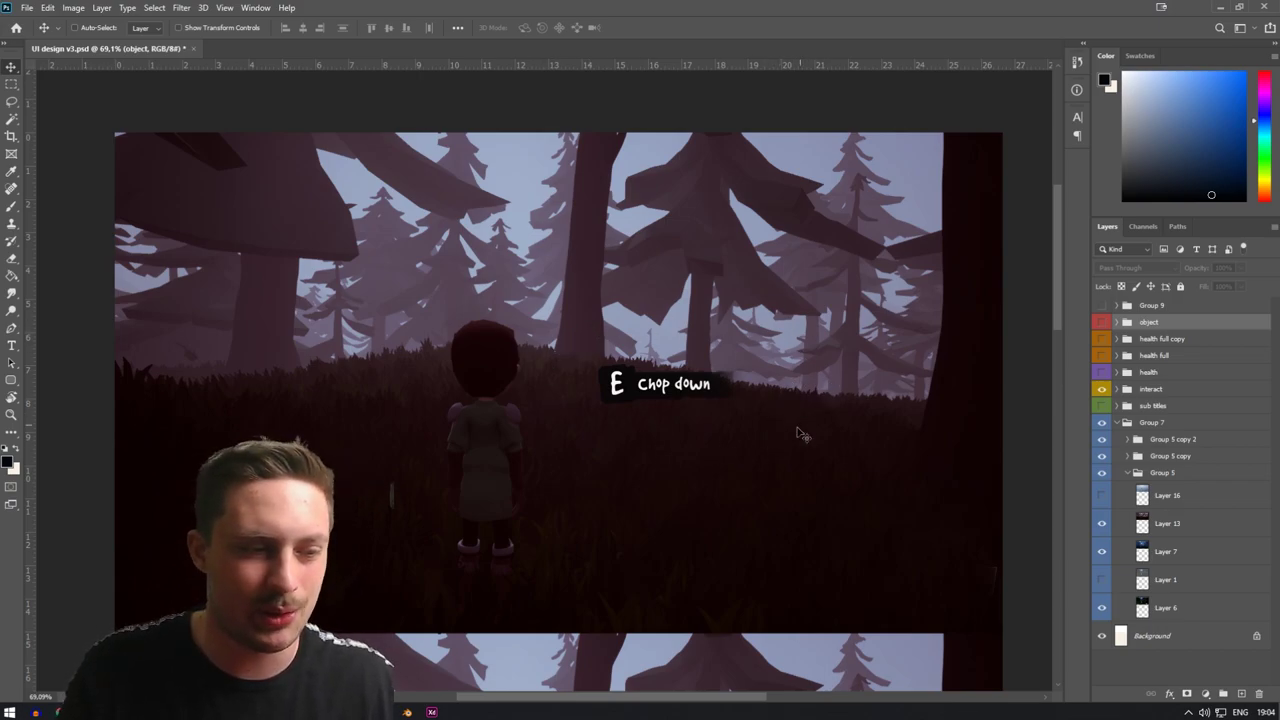
pyautogui.click(1101, 389)
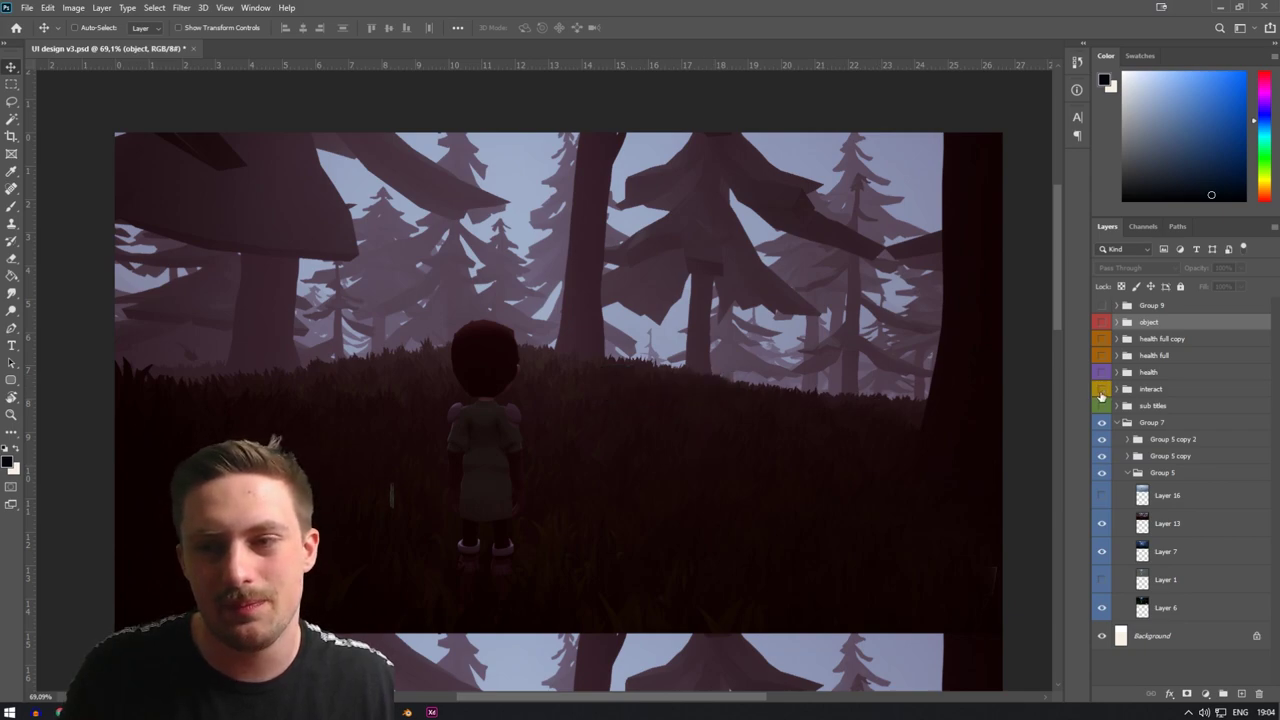
pyautogui.click(1101, 405)
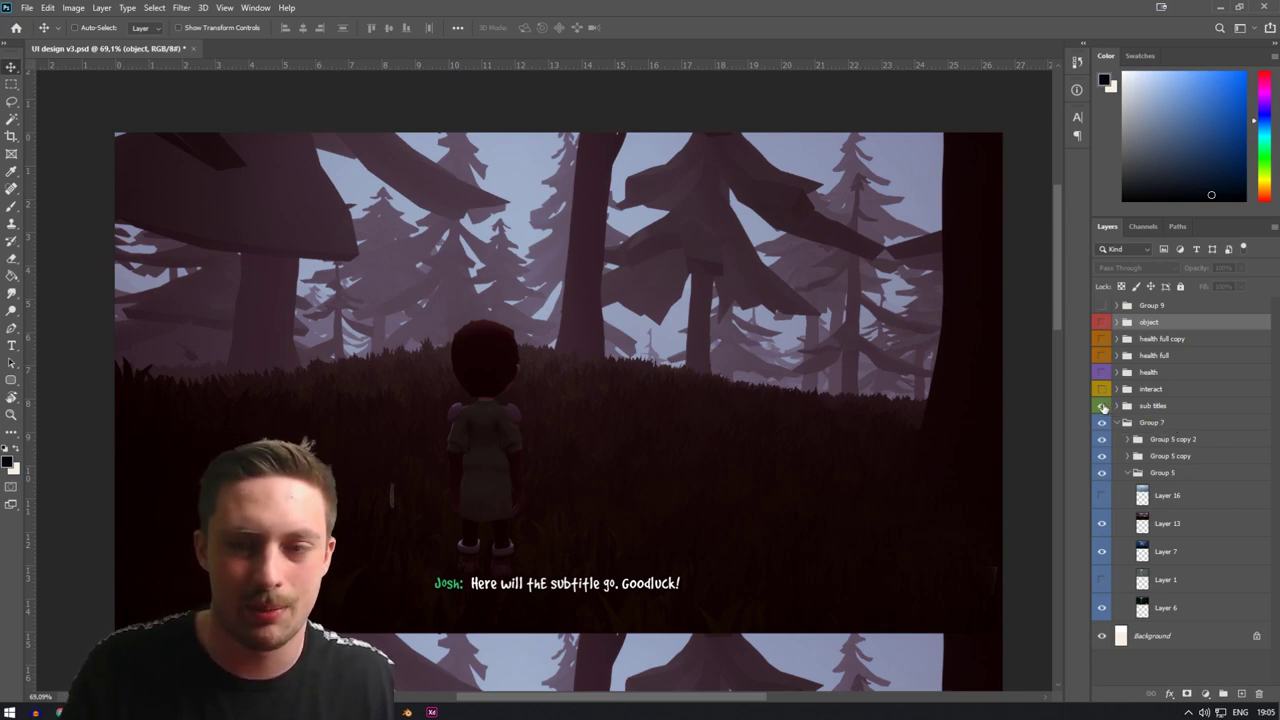
# Hide the subtitle line and toggle Layer 16's foggy forest image, leaving it visible.
pyautogui.click(1102, 406)
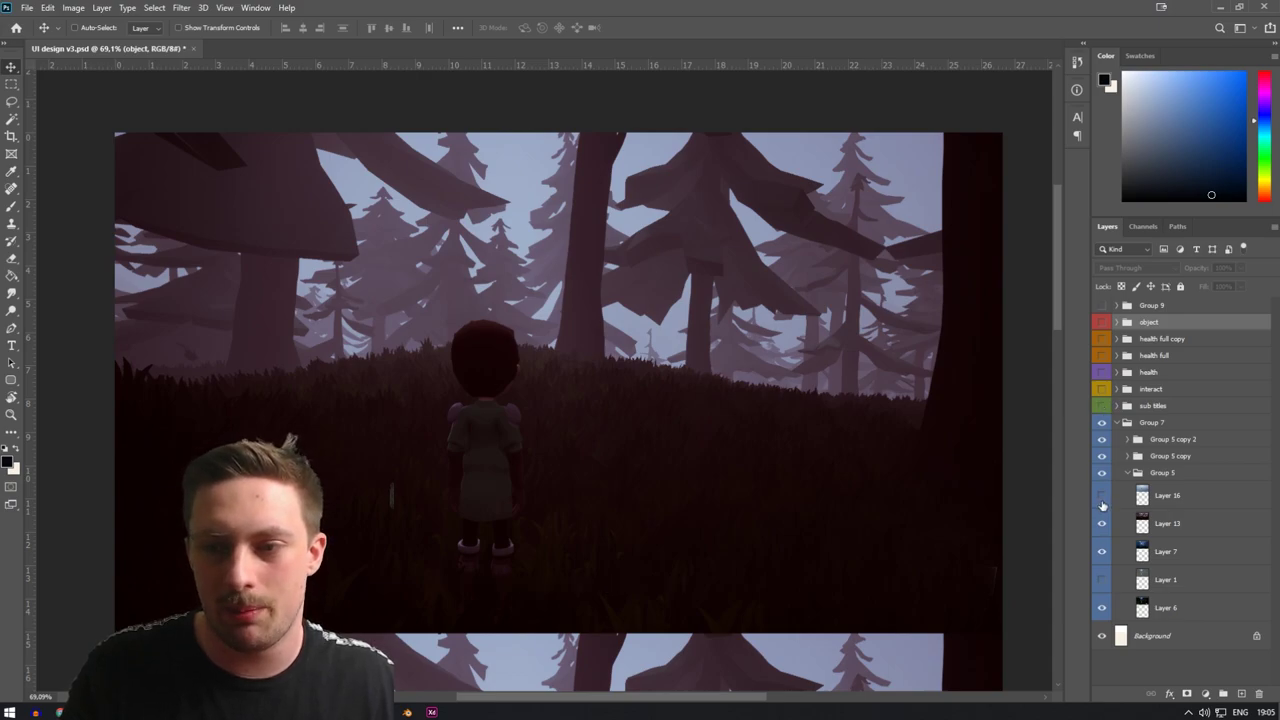
pyautogui.click(1102, 496)
pyautogui.click(1102, 496)
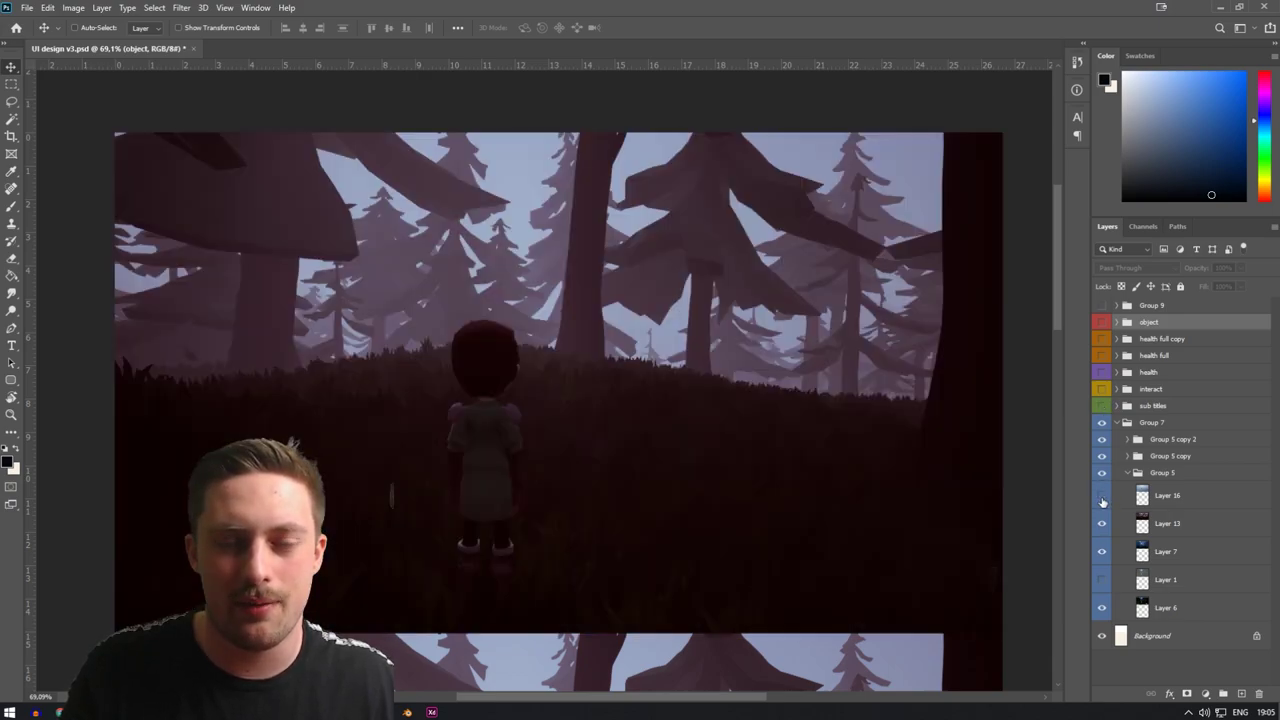
pyautogui.click(1102, 496)
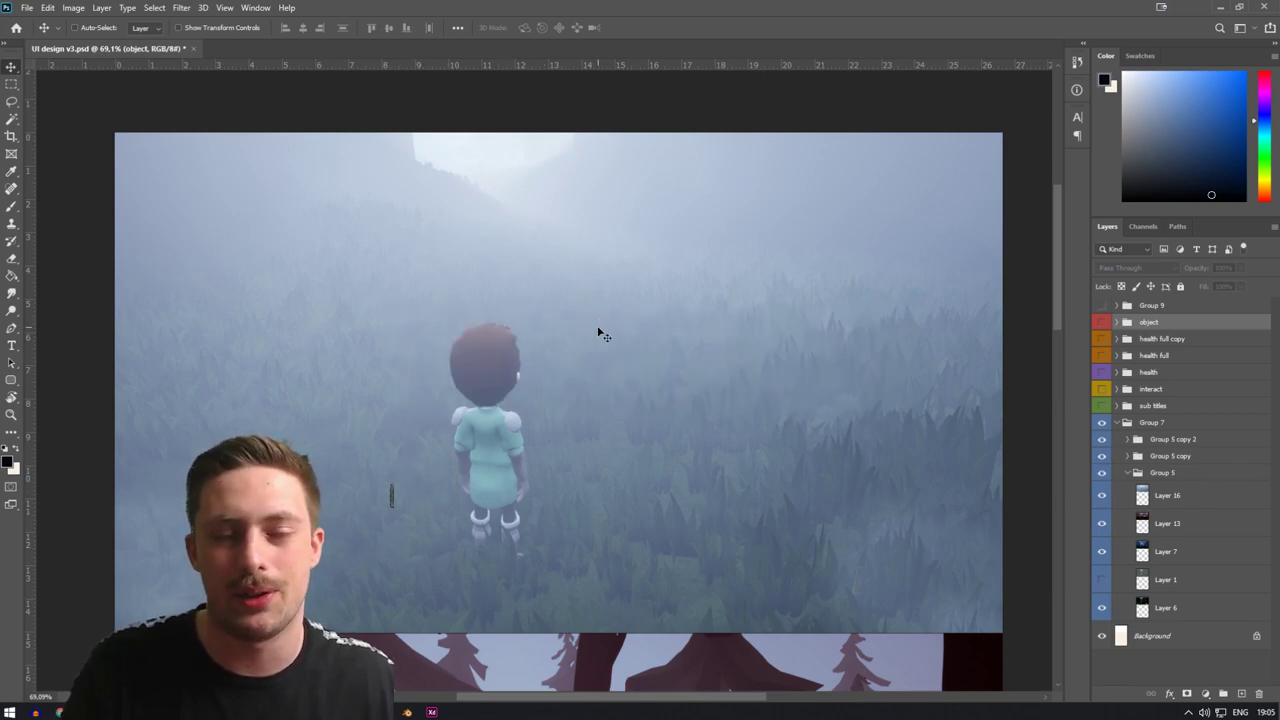
# Shift the Photoshop canvas view slightly, then bring up the website design in Adobe XD.
pyautogui.keyDown('alt'); pyautogui.scroll(-1, 598, 335); pyautogui.keyUp('alt')
pyautogui.keyDown('alt'); pyautogui.scroll(-1, 598, 335); pyautogui.keyUp('alt')
pyautogui.moveTo(615, 325); pyautogui.dragTo(600, 329)
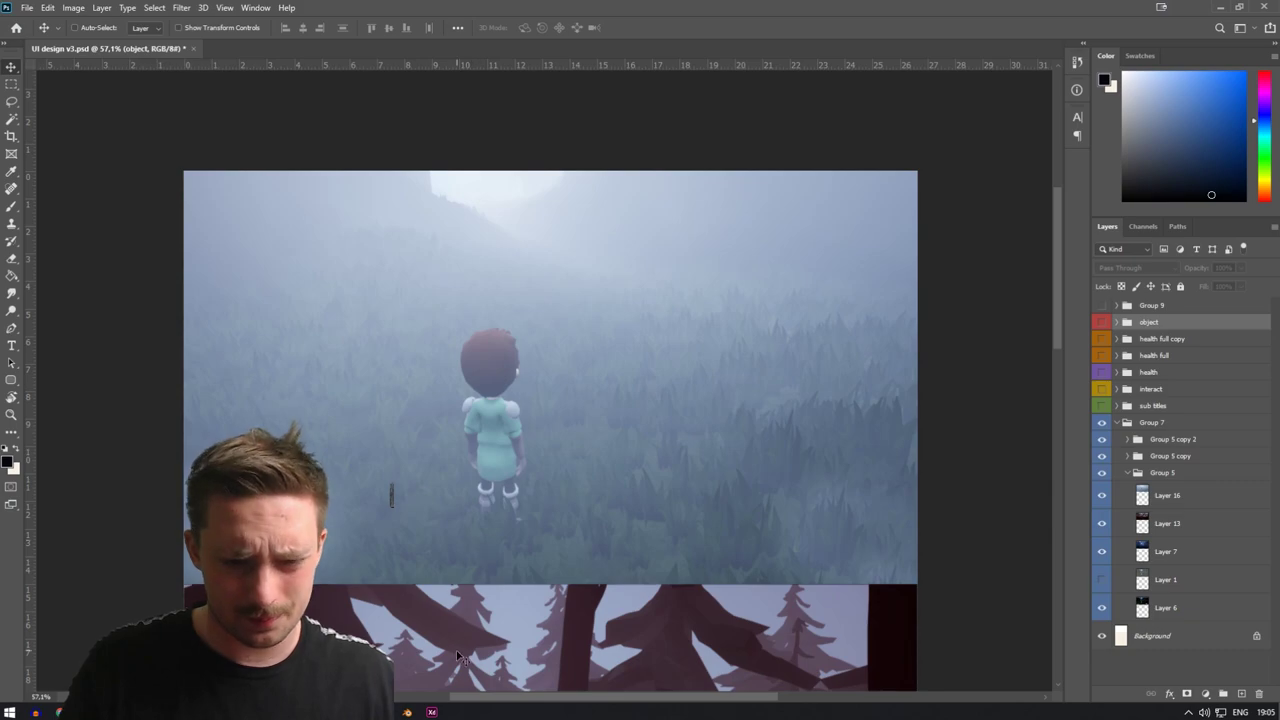
pyautogui.click(432, 712)
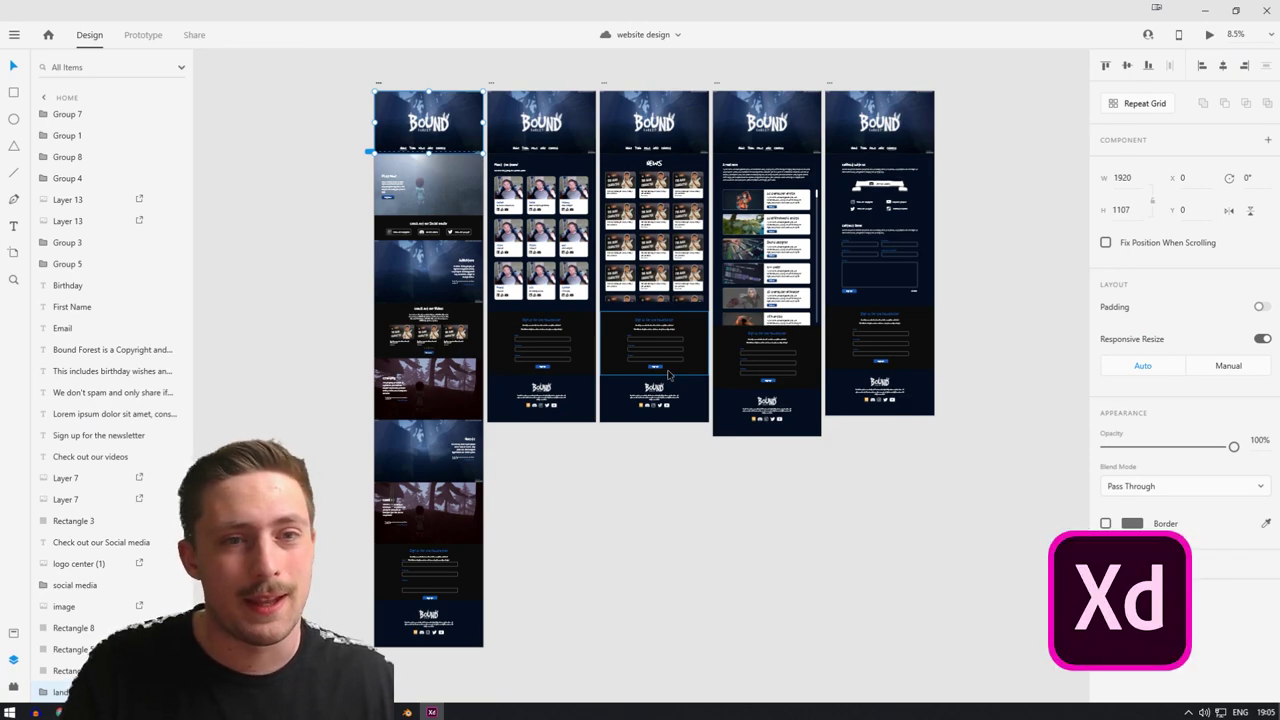
# Deselect the Home artboard header and pan the canvas to center the five Bound page artboards.
pyautogui.scroll(3, 687, 368)
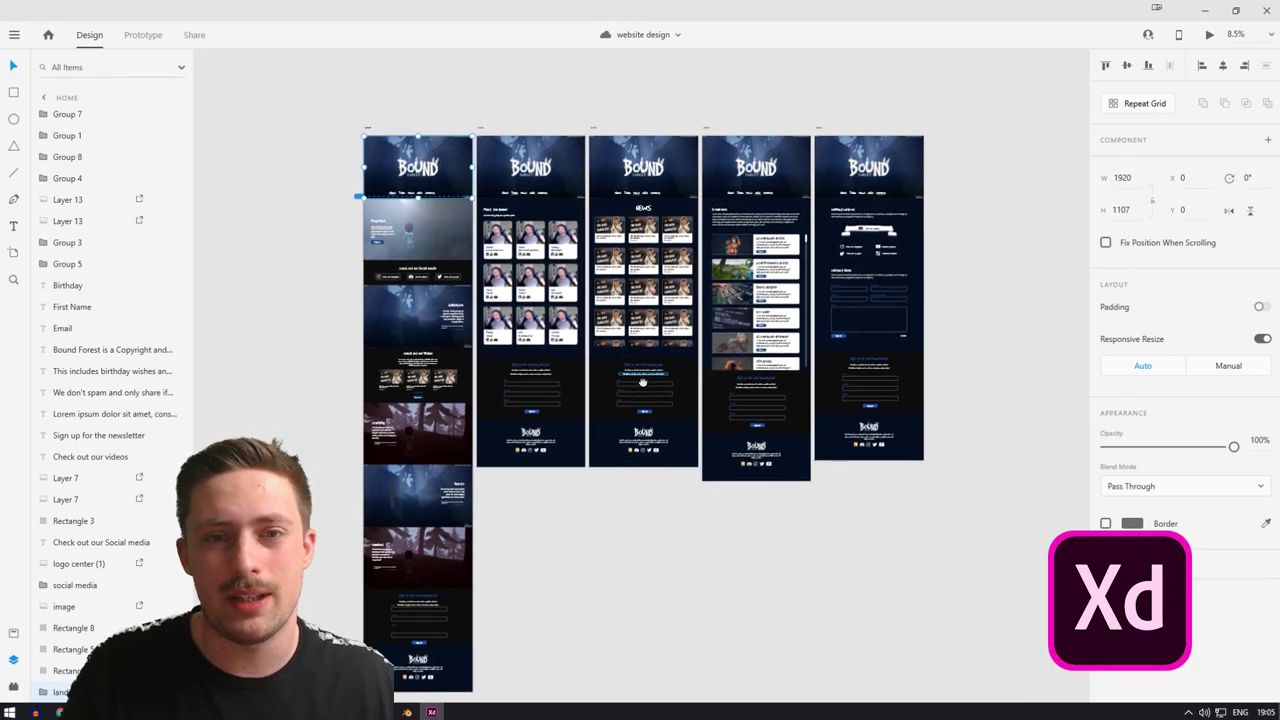
pyautogui.keyDown('ctrl'); pyautogui.scroll(2, 598, 334); pyautogui.keyUp('ctrl')
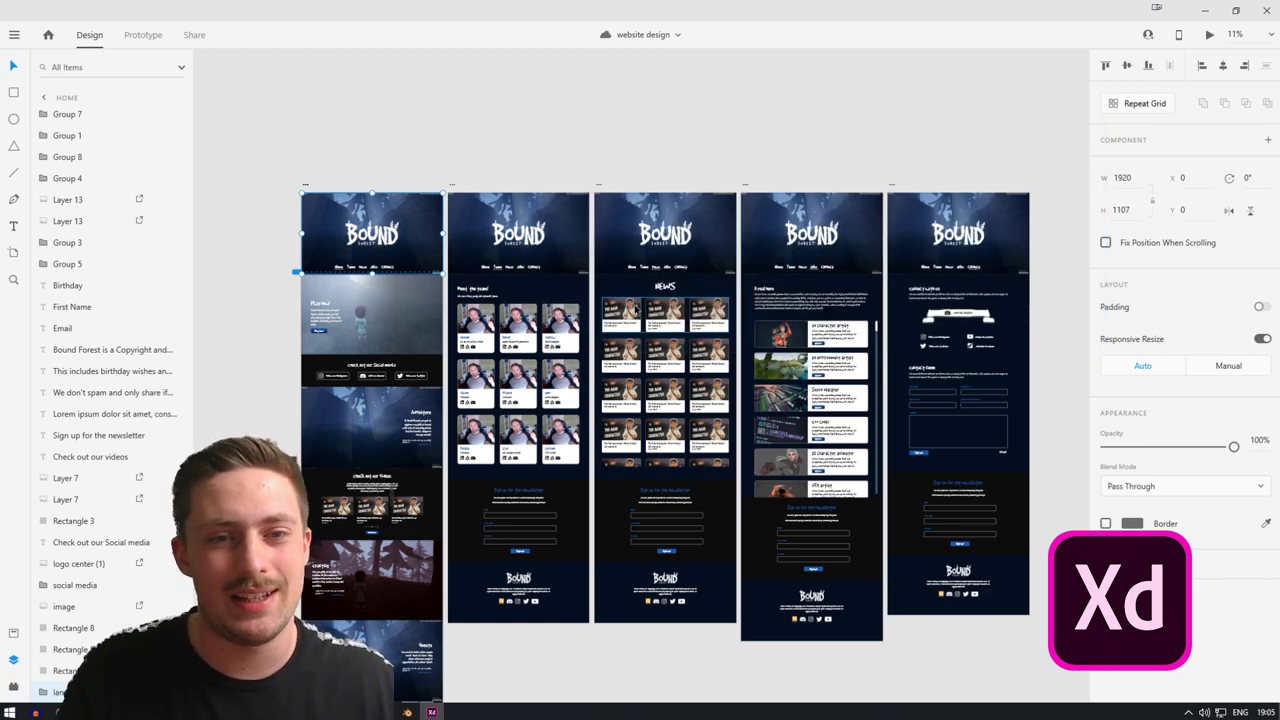
pyautogui.click(588, 163)
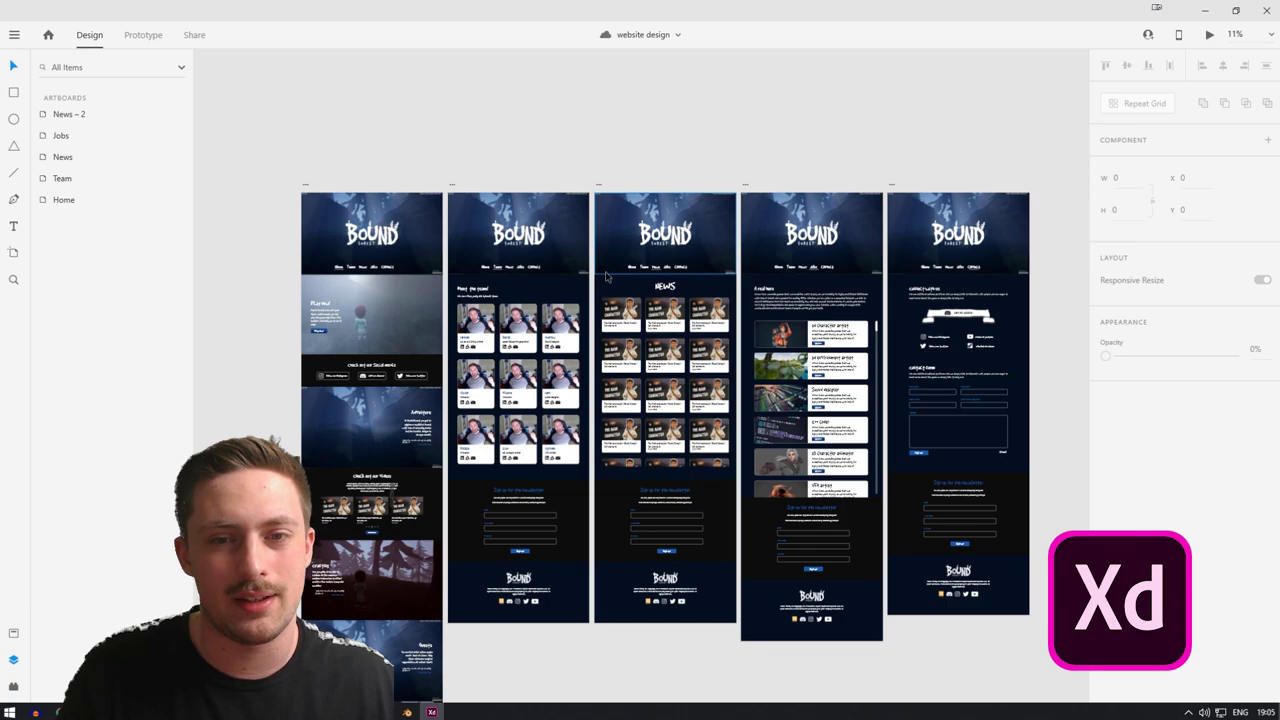
pyautogui.hscroll(1, 594, 270)
pyautogui.scroll(-1, 594, 270)
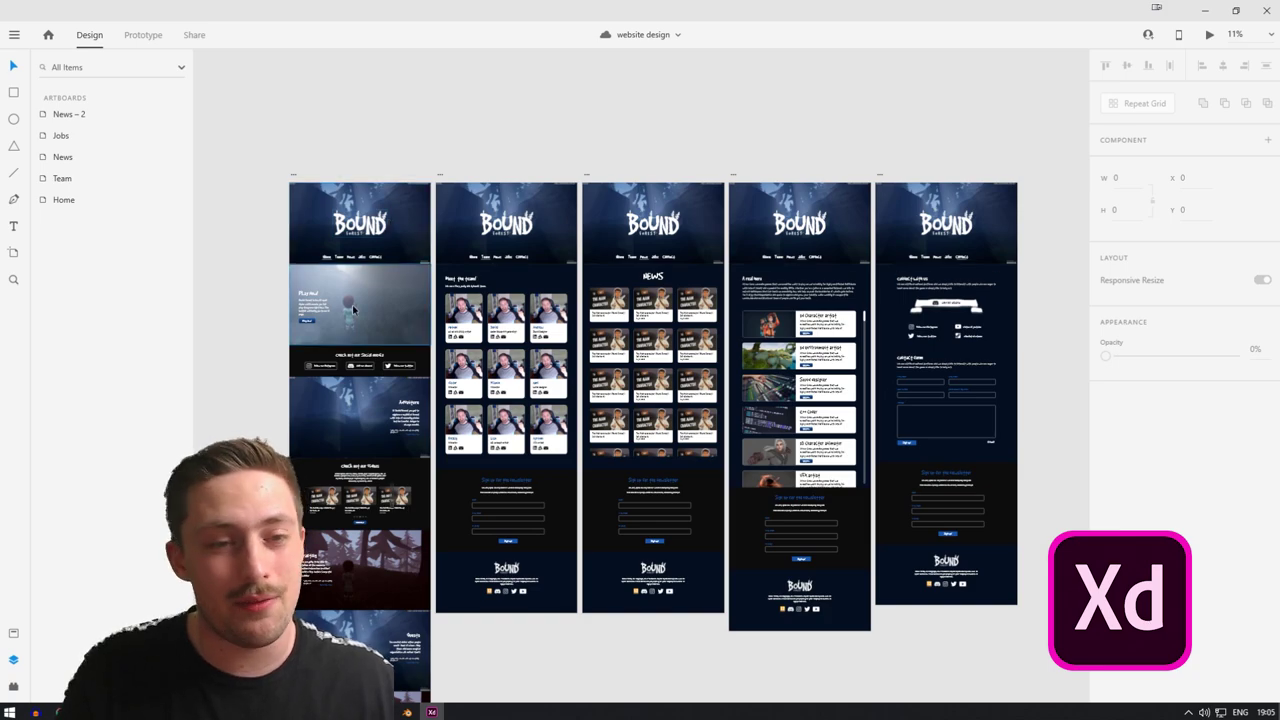
pyautogui.scroll(-5, 644, 490)
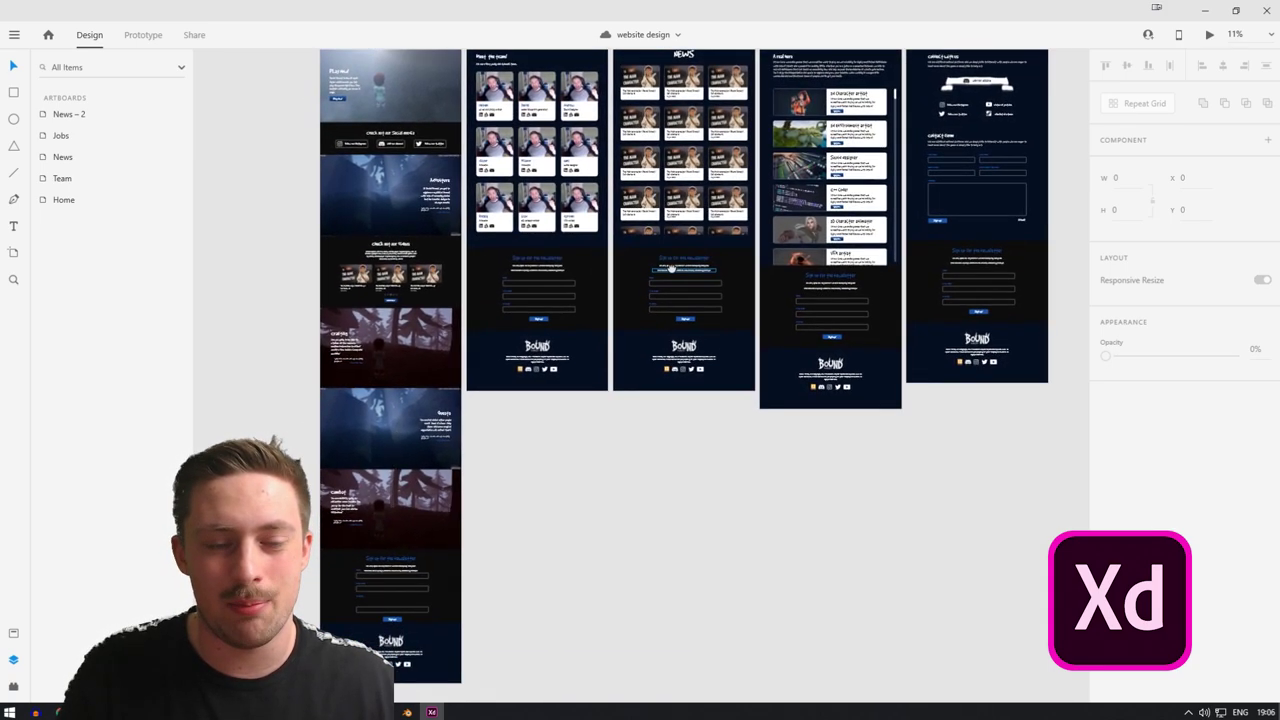
pyautogui.scroll(4, 560, 380)
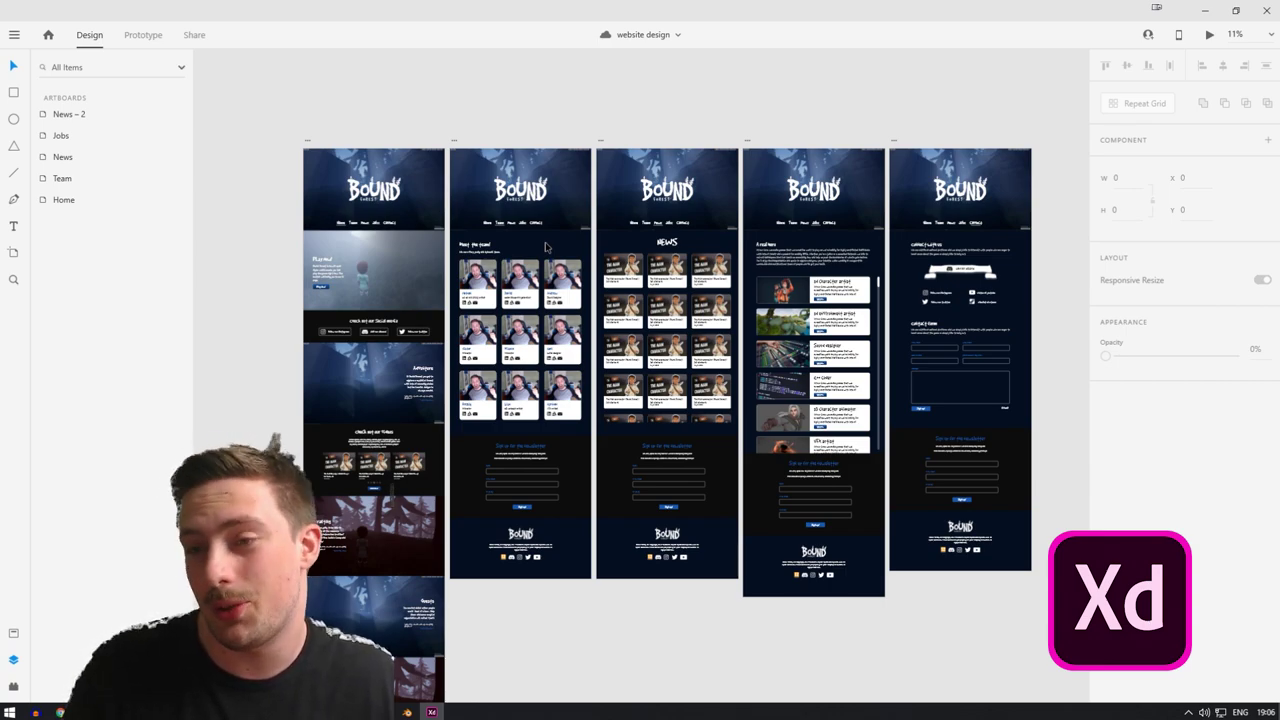
pyautogui.moveTo(614, 248); pyautogui.dragTo(596, 258)
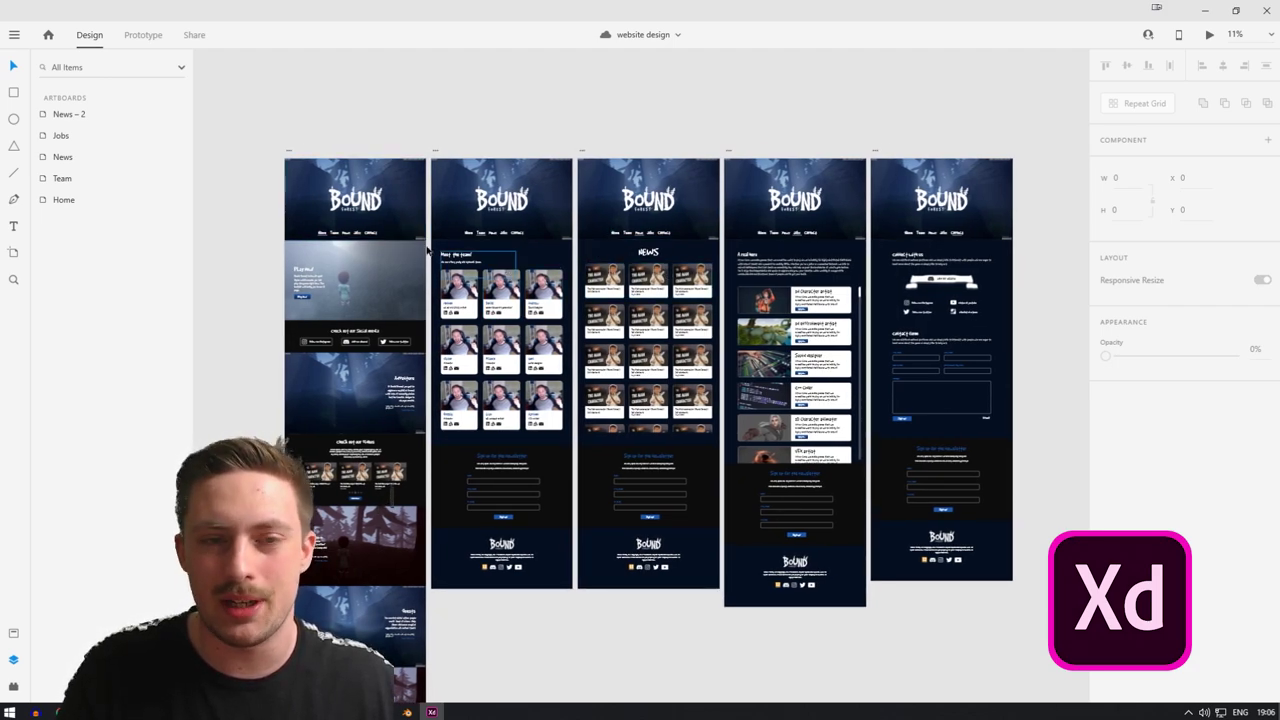
# Select the Home page header and launch a maximized Desktop Preview with Ctrl+Enter.
pyautogui.click(390, 196)
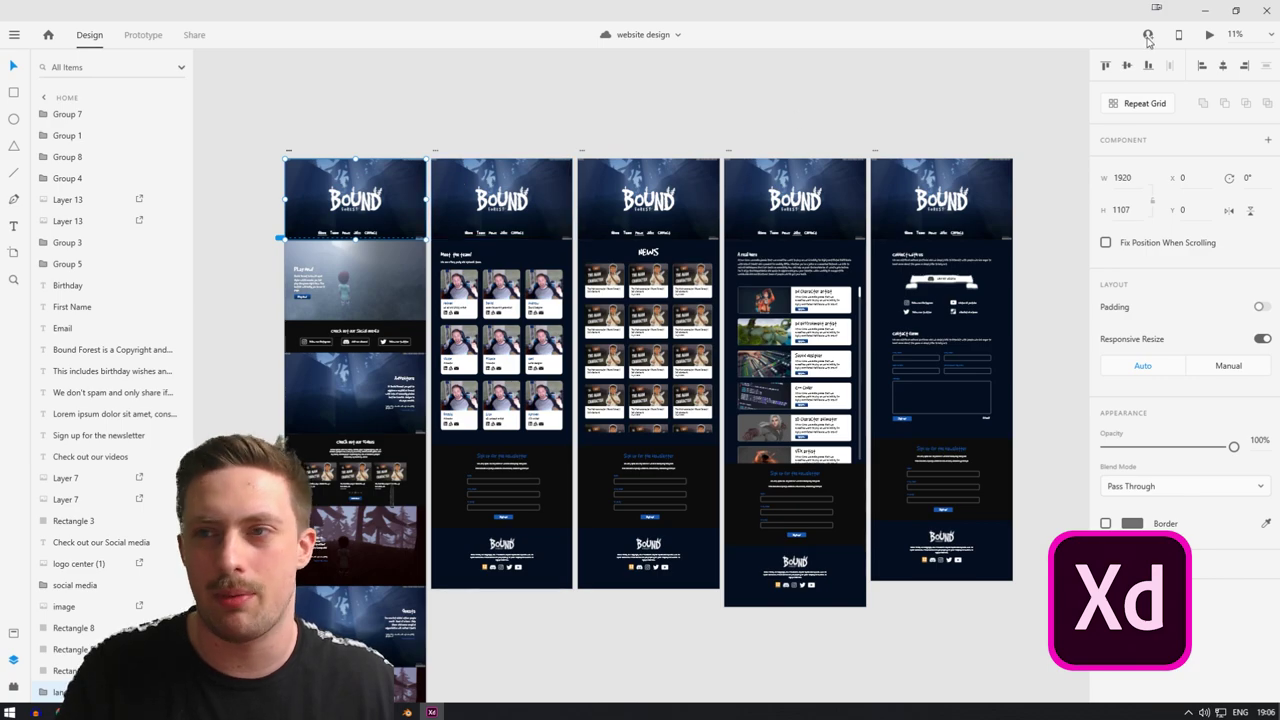
pyautogui.hotkey('ctrl', 'Return')
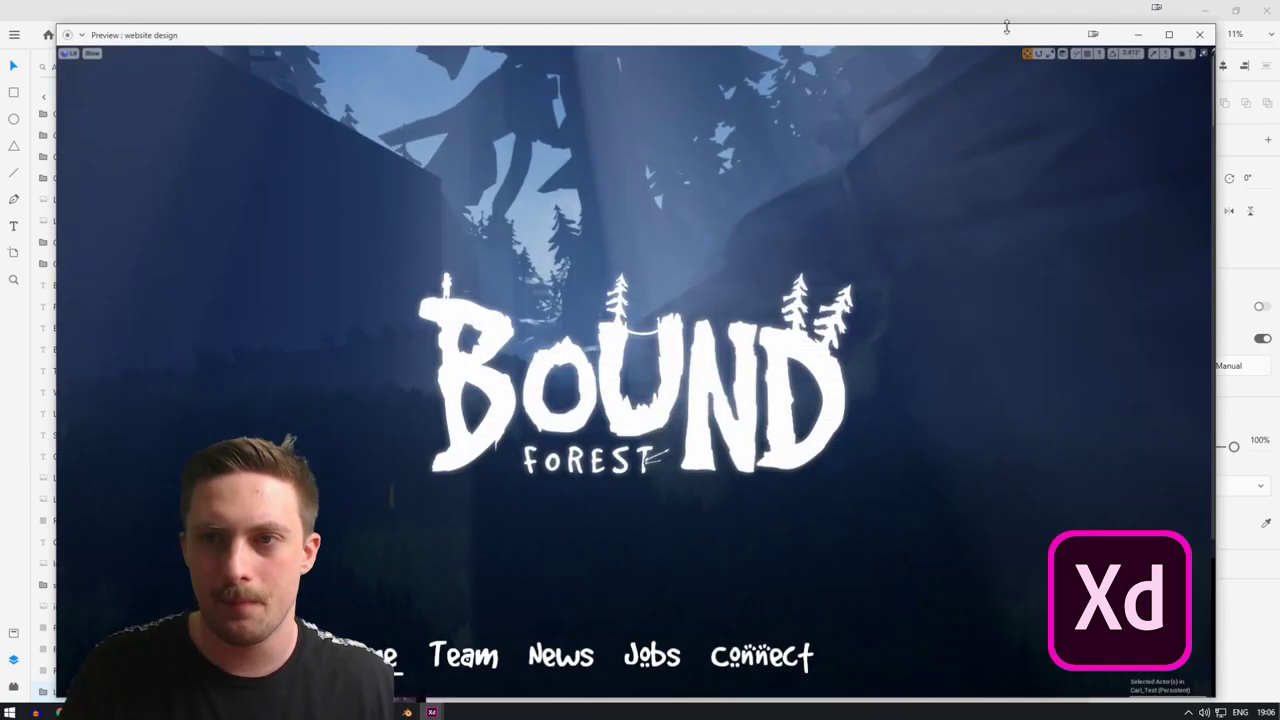
pyautogui.doubleClick(1006, 27)
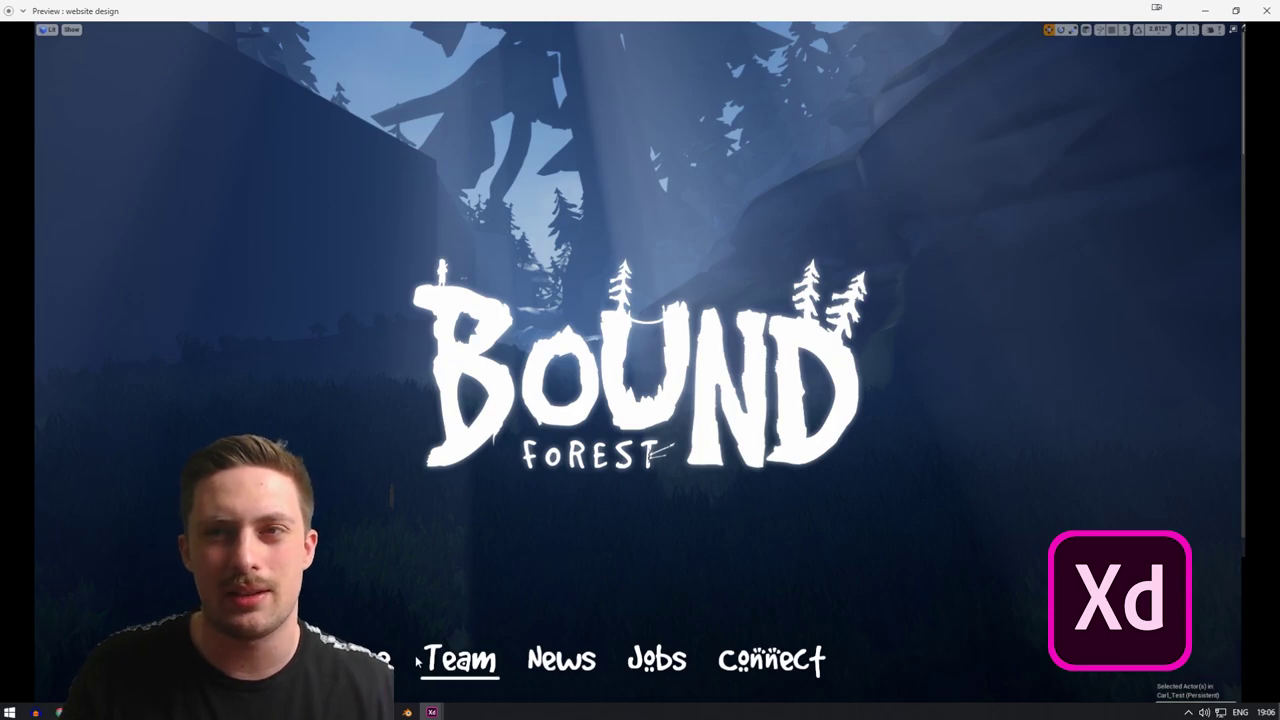
# Scroll through the prototype page and jump back to the Home page.
pyautogui.scroll(-10, 477, 523)
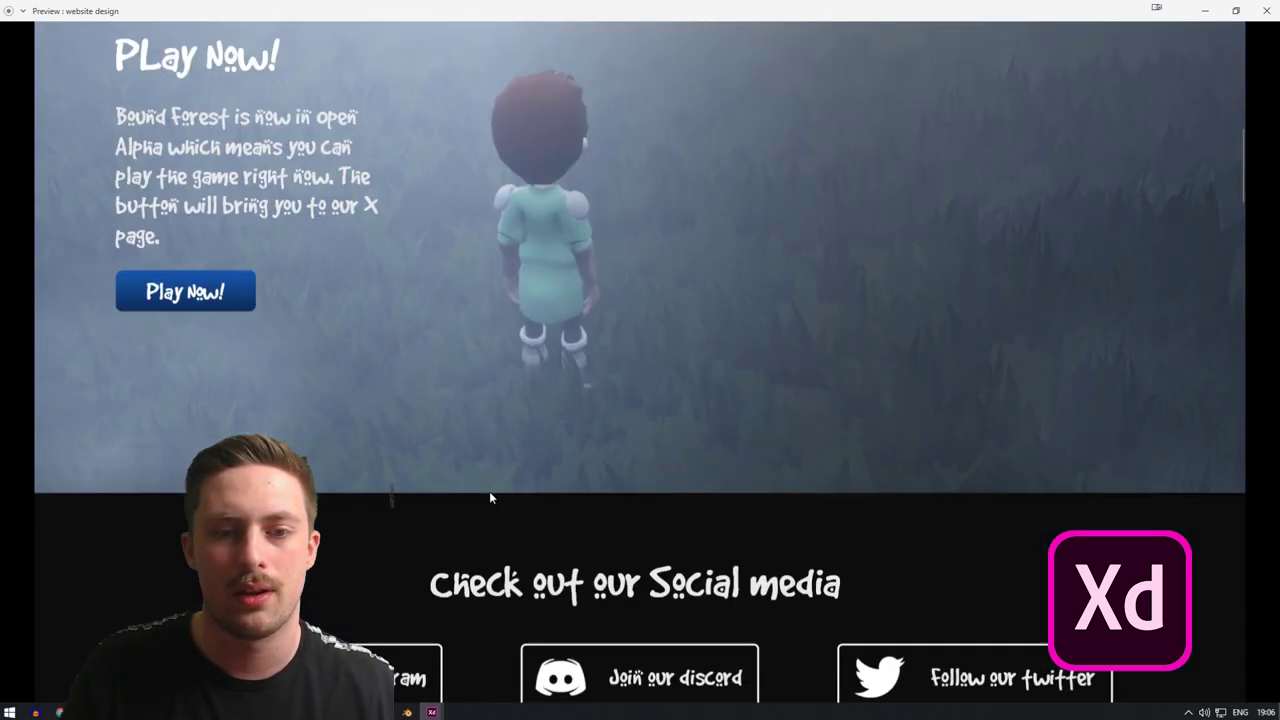
pyautogui.scroll(10, 507, 469)
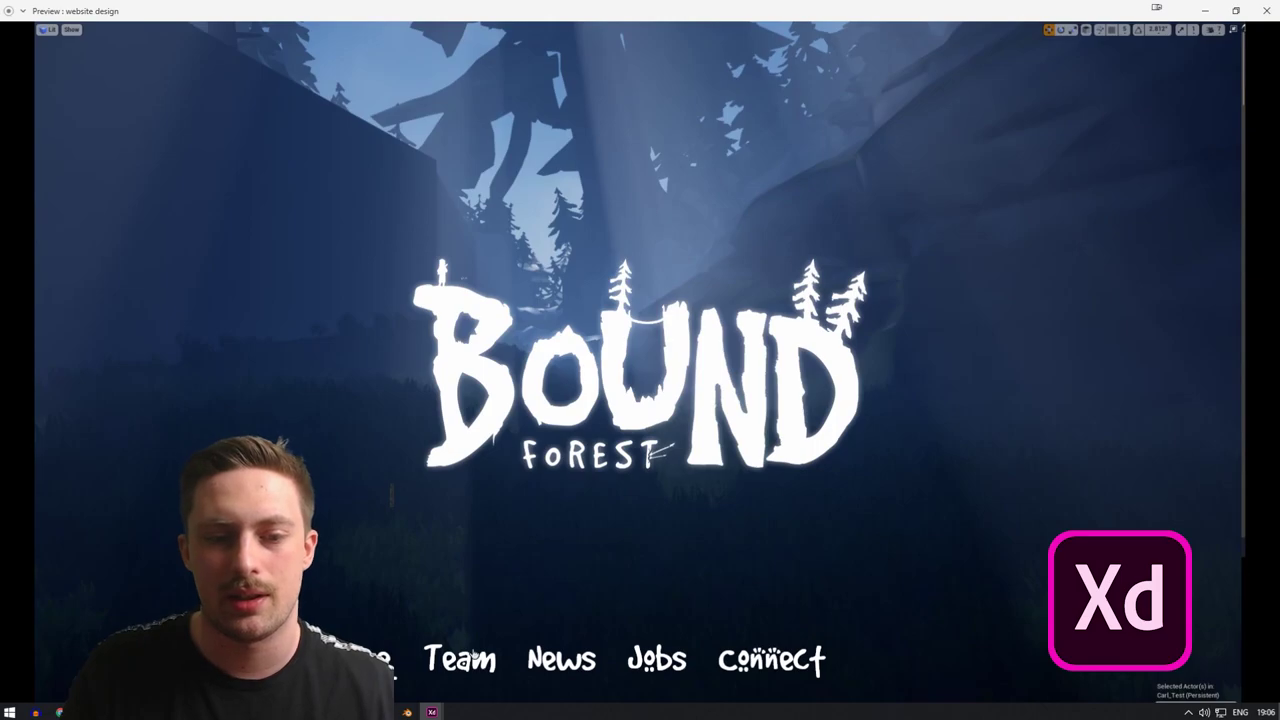
pyautogui.scroll(-10, 493, 571)
pyautogui.scroll(5, 558, 471)
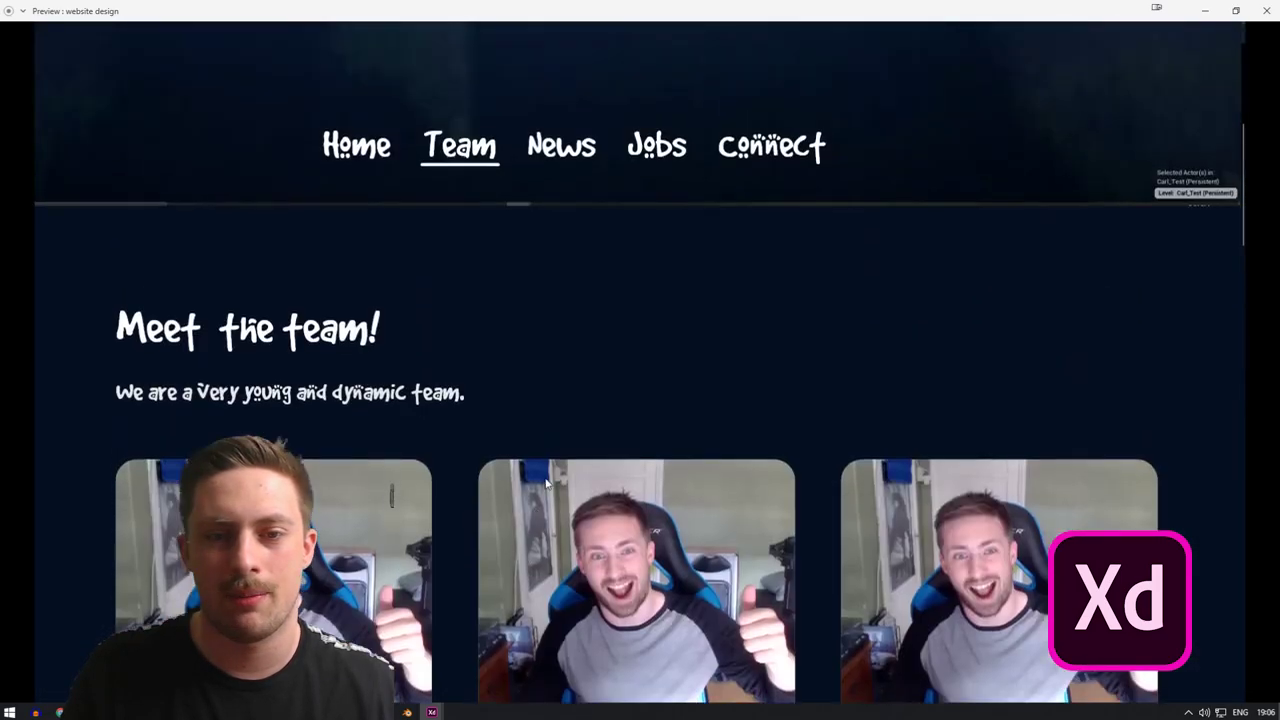
pyautogui.scroll(5, 558, 471)
pyautogui.scroll(-7, 500, 430)
pyautogui.scroll(3, 394, 381)
pyautogui.scroll(2, 394, 381)
pyautogui.click(360, 450)
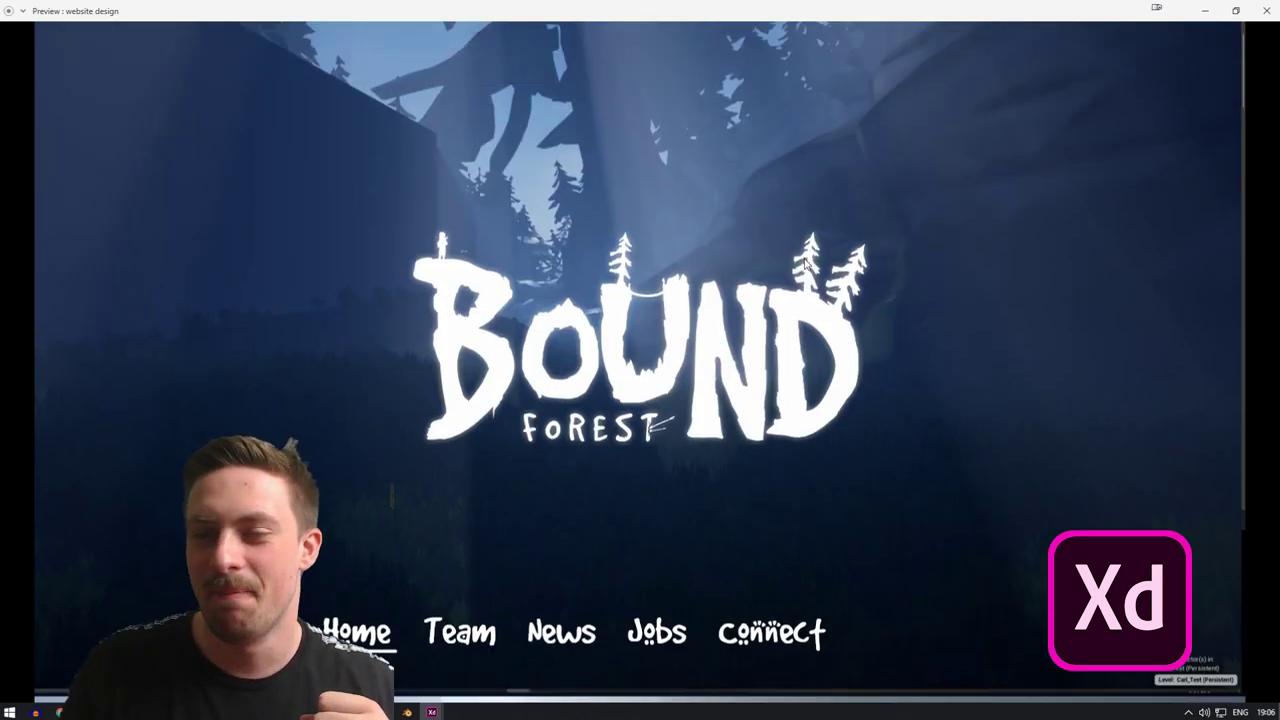
pyautogui.click(1265, 10)
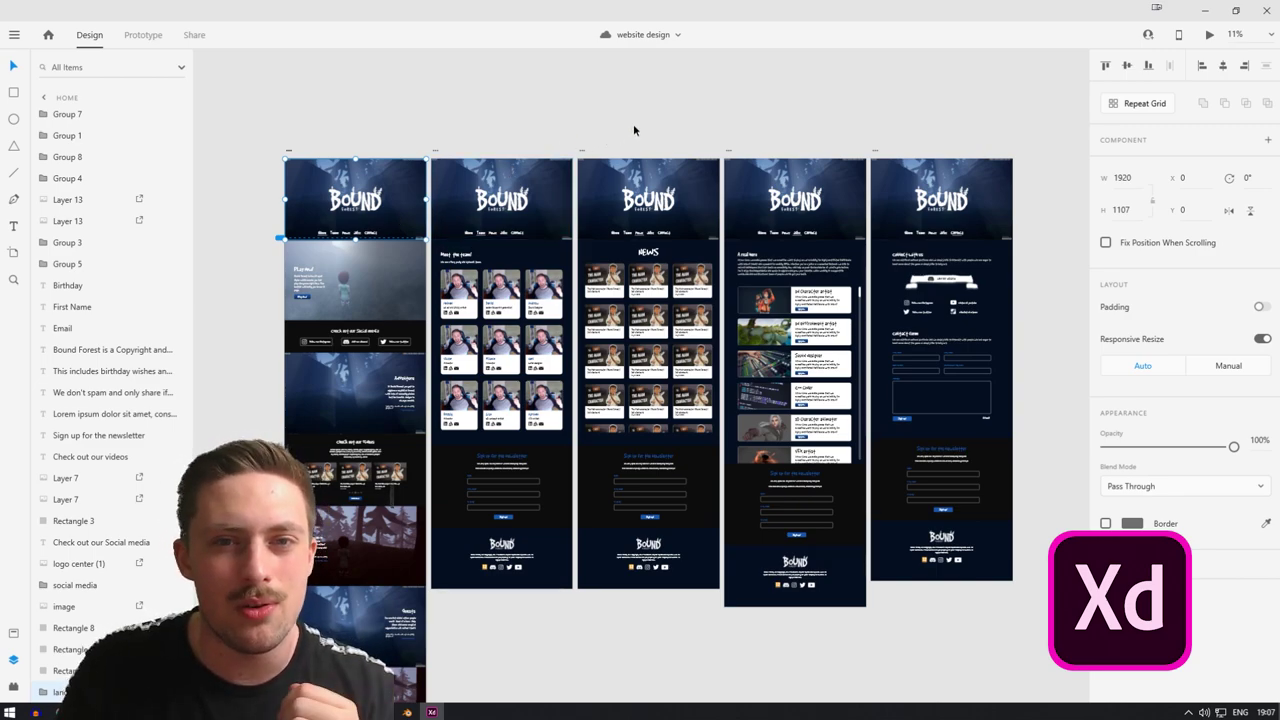
pyautogui.moveTo(633, 123); pyautogui.dragTo(624, 128)
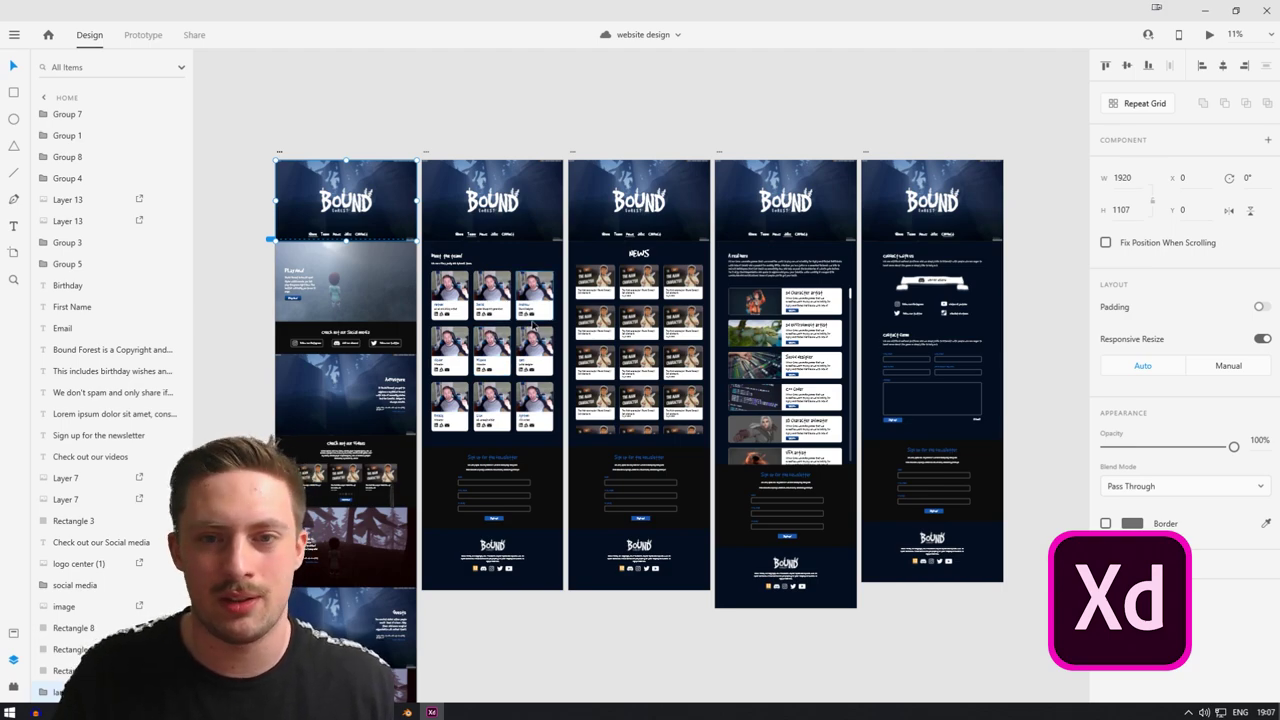
pyautogui.moveTo(608, 600); pyautogui.dragTo(611, 549)
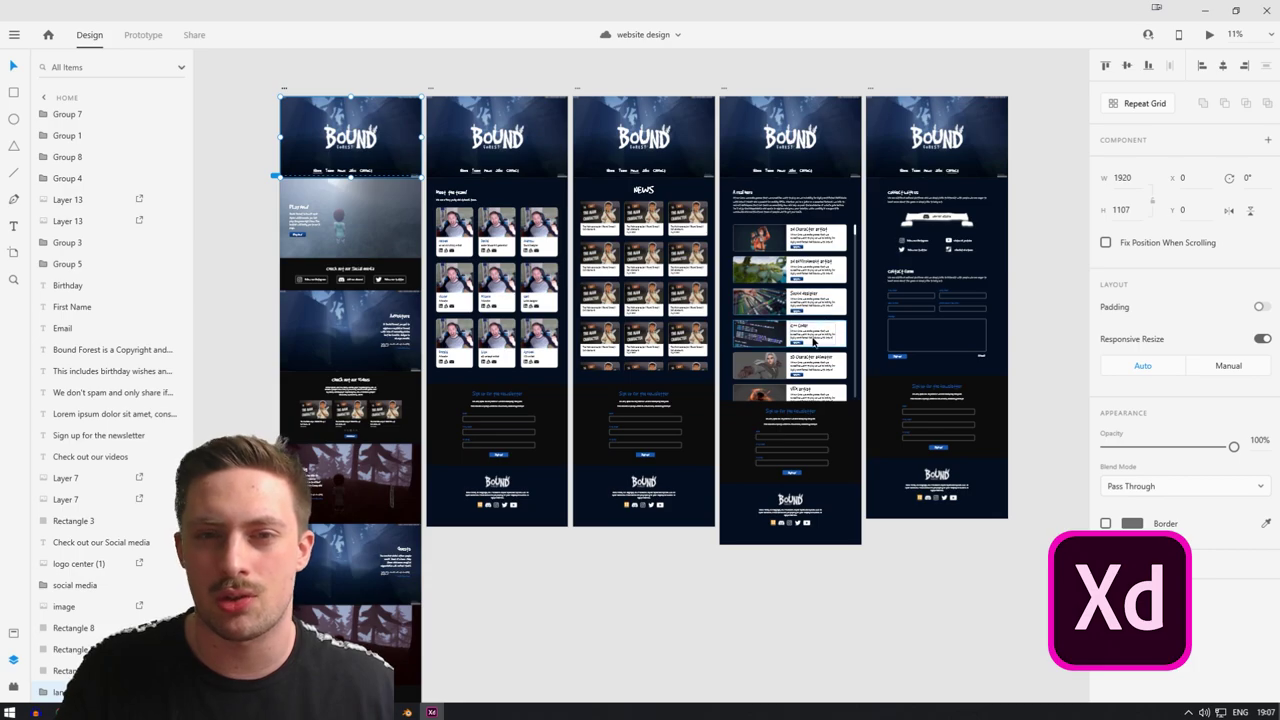
pyautogui.keyDown('ctrl'); pyautogui.scroll(5, 700, 320); pyautogui.keyUp('ctrl')
pyautogui.scroll(4, 620, 305)
pyautogui.hscroll(10, 504, 500)
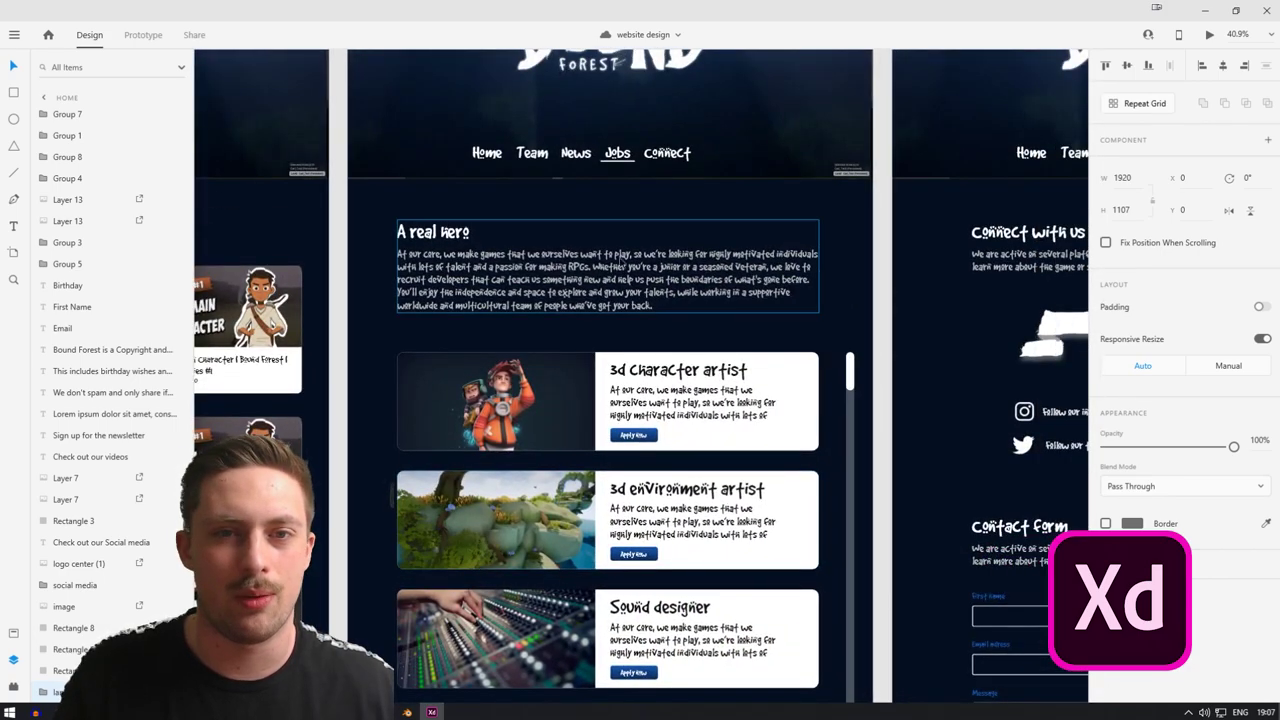
pyautogui.scroll(-4, 658, 313)
pyautogui.scroll(-1, 658, 313)
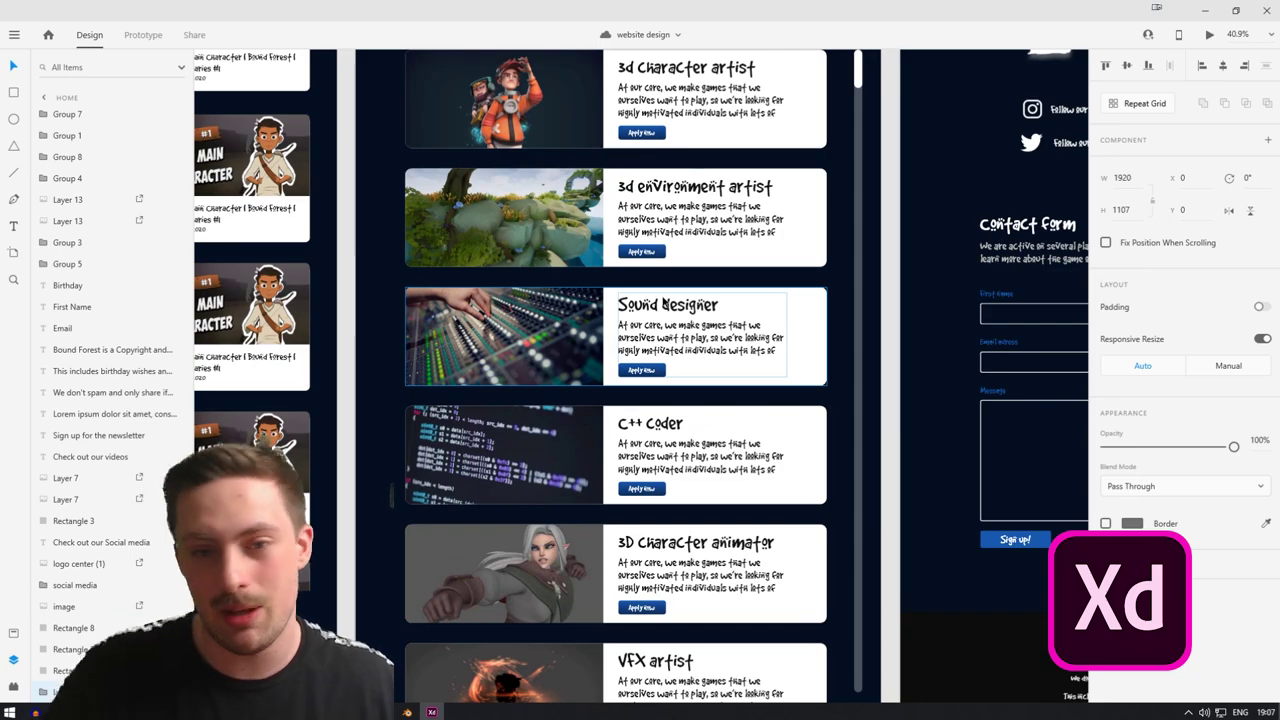
pyautogui.scroll(-6, 671, 338)
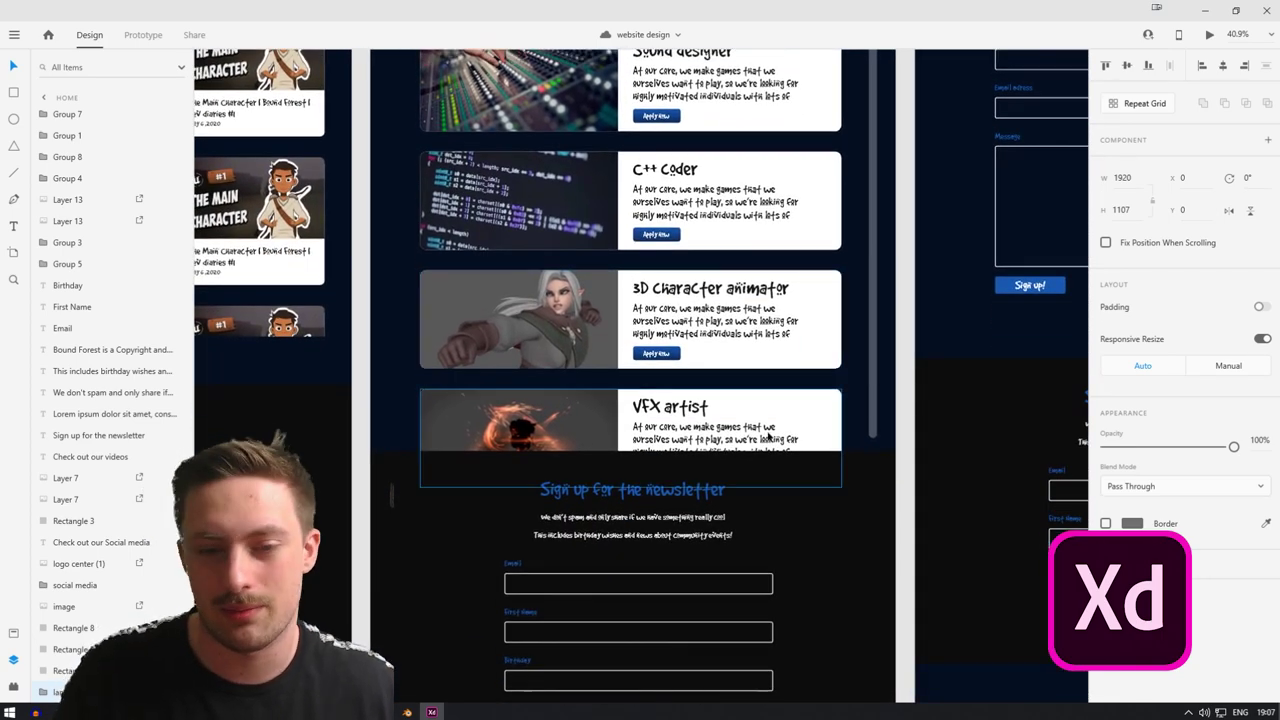
pyautogui.keyDown('shift'); pyautogui.hscroll(10, 789, 435); pyautogui.keyUp('shift')
pyautogui.scroll(5, 640, 346)
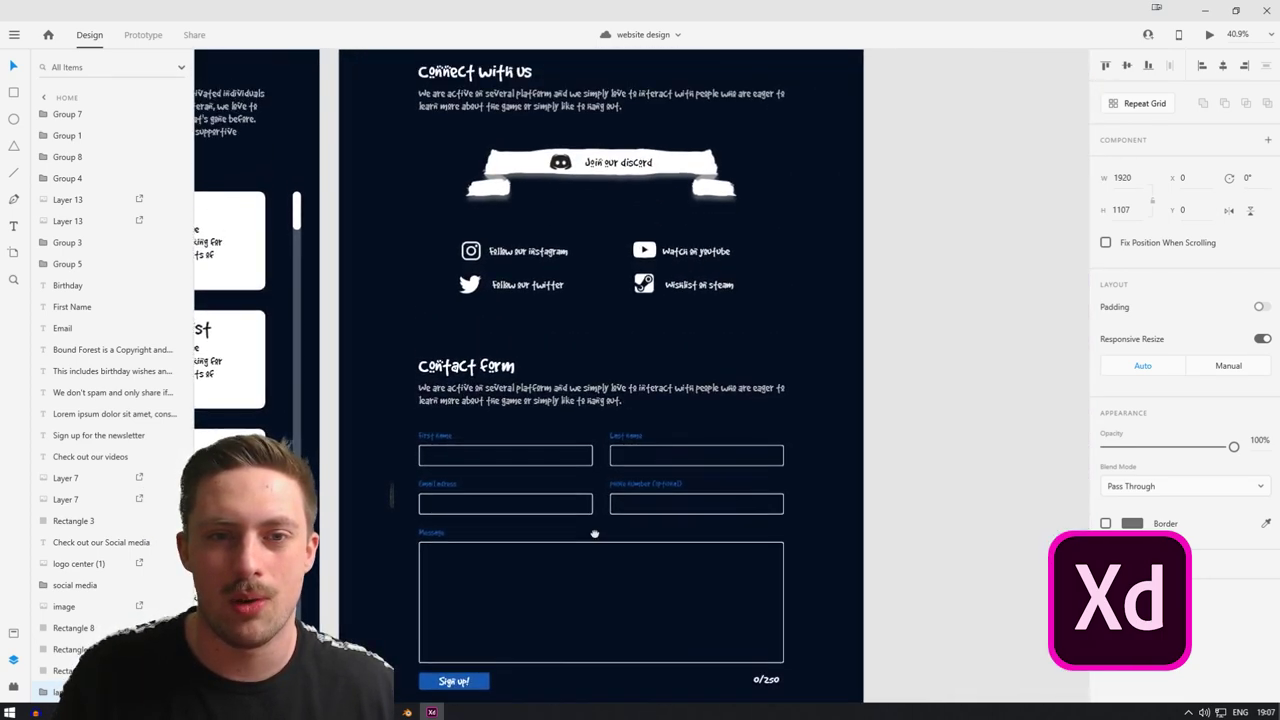
pyautogui.keyDown('ctrl'); pyautogui.scroll(-2, 540, 303); pyautogui.keyUp('ctrl')
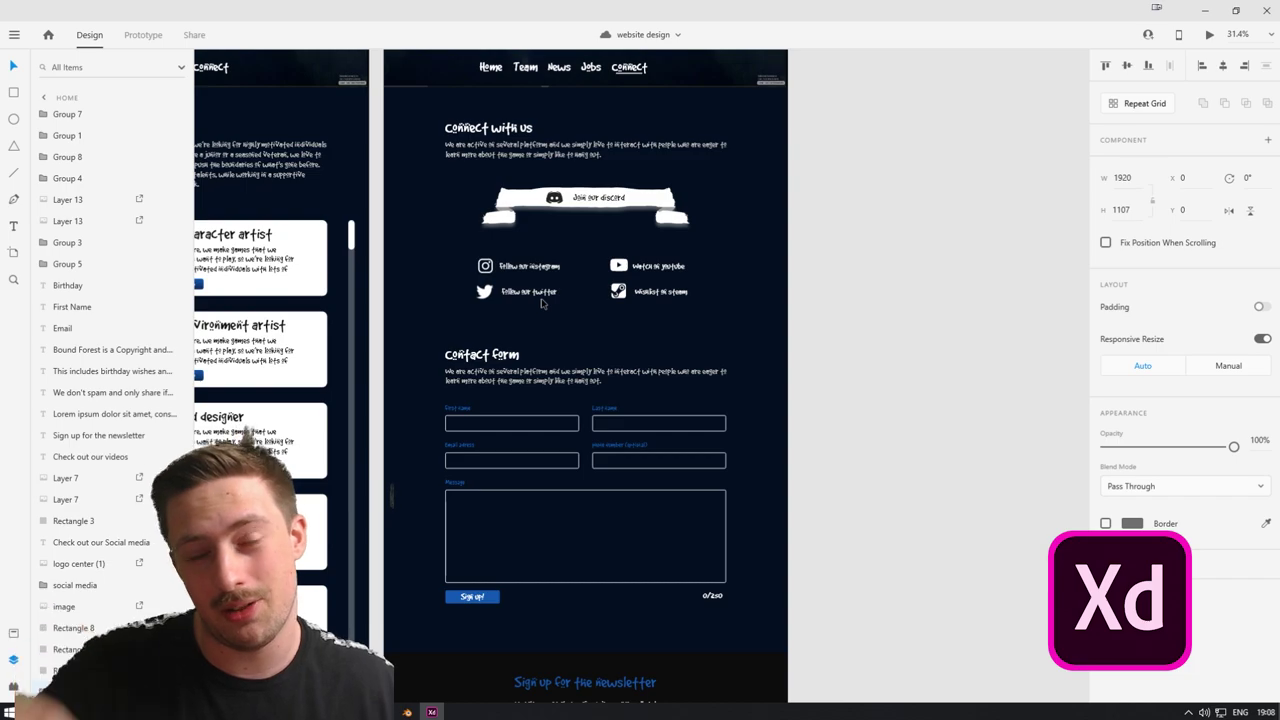
pyautogui.keyDown('ctrl'); pyautogui.scroll(-5, 470, 219); pyautogui.keyUp('ctrl')
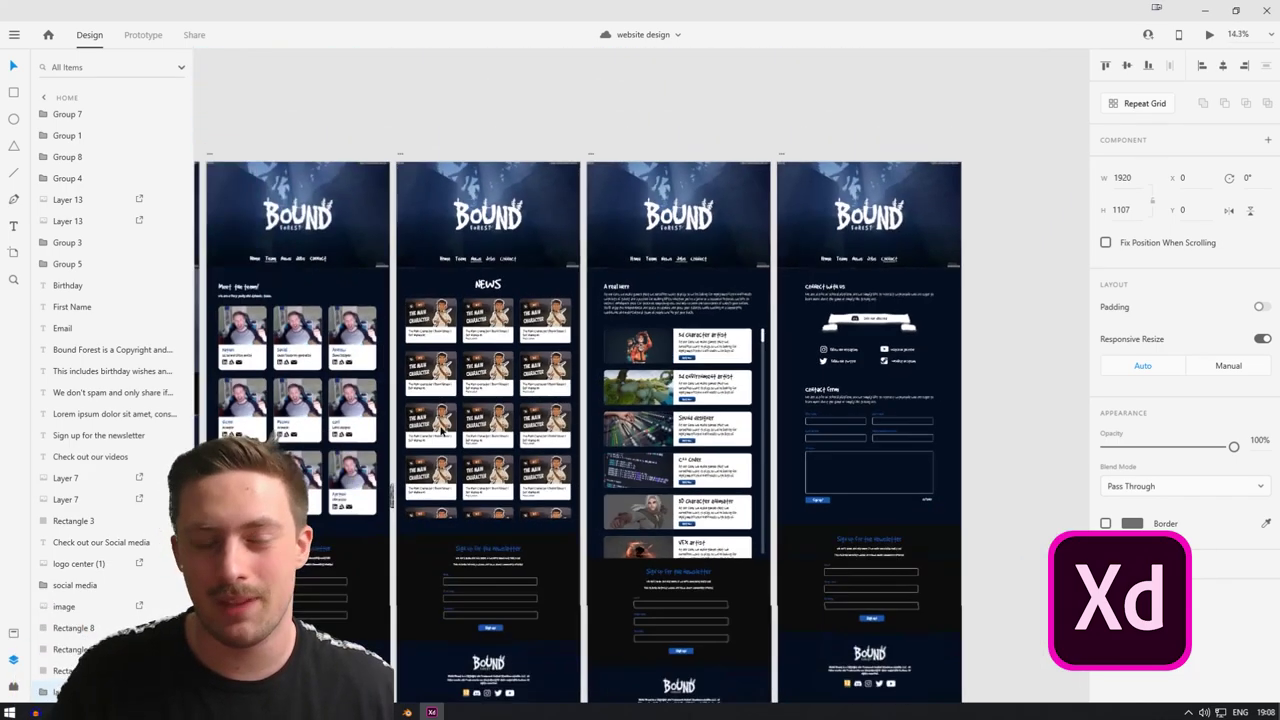
pyautogui.keyDown('ctrl'); pyautogui.scroll(-2, 448, 431); pyautogui.keyUp('ctrl')
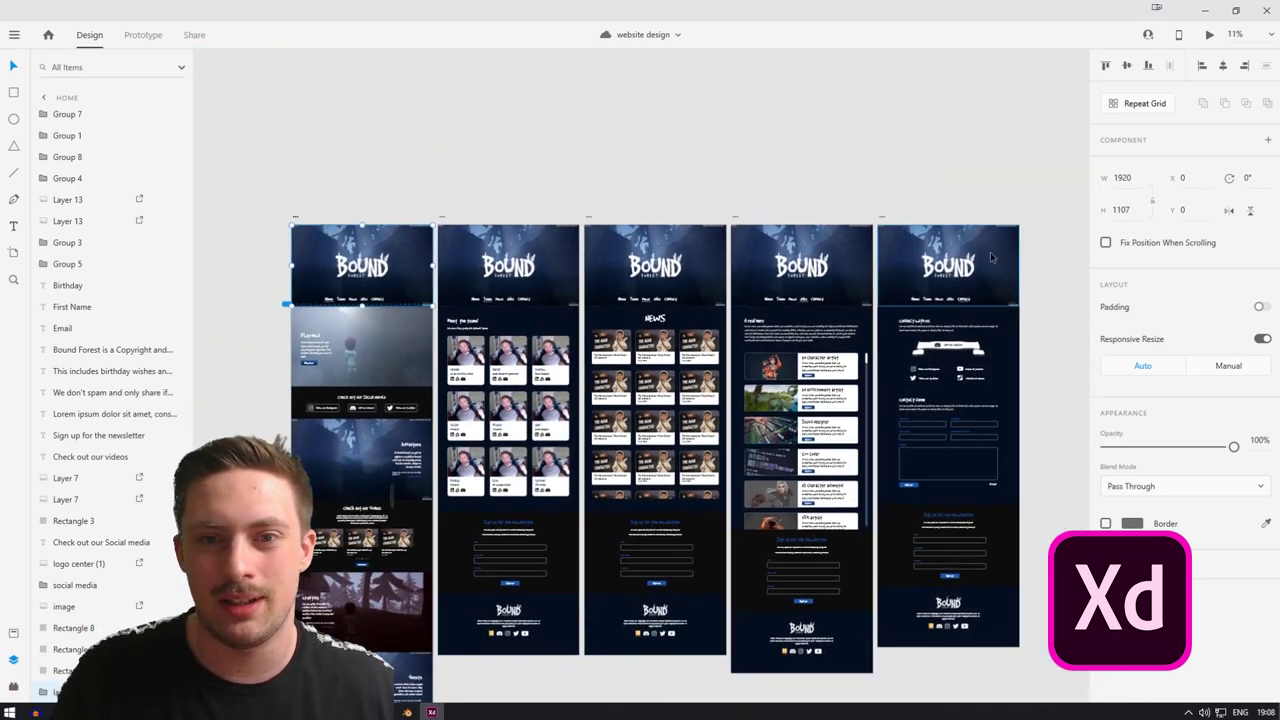
pyautogui.hscroll(1, 646, 440)
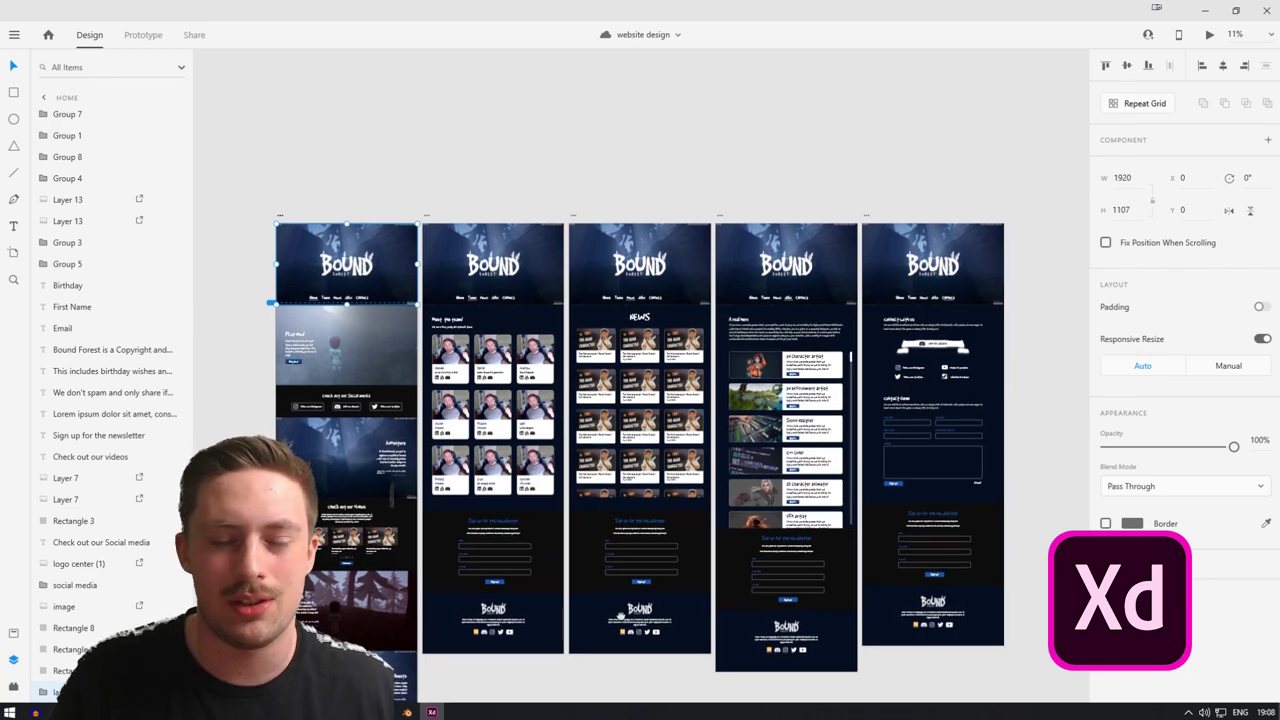
pyautogui.scroll(-2, 623, 534)
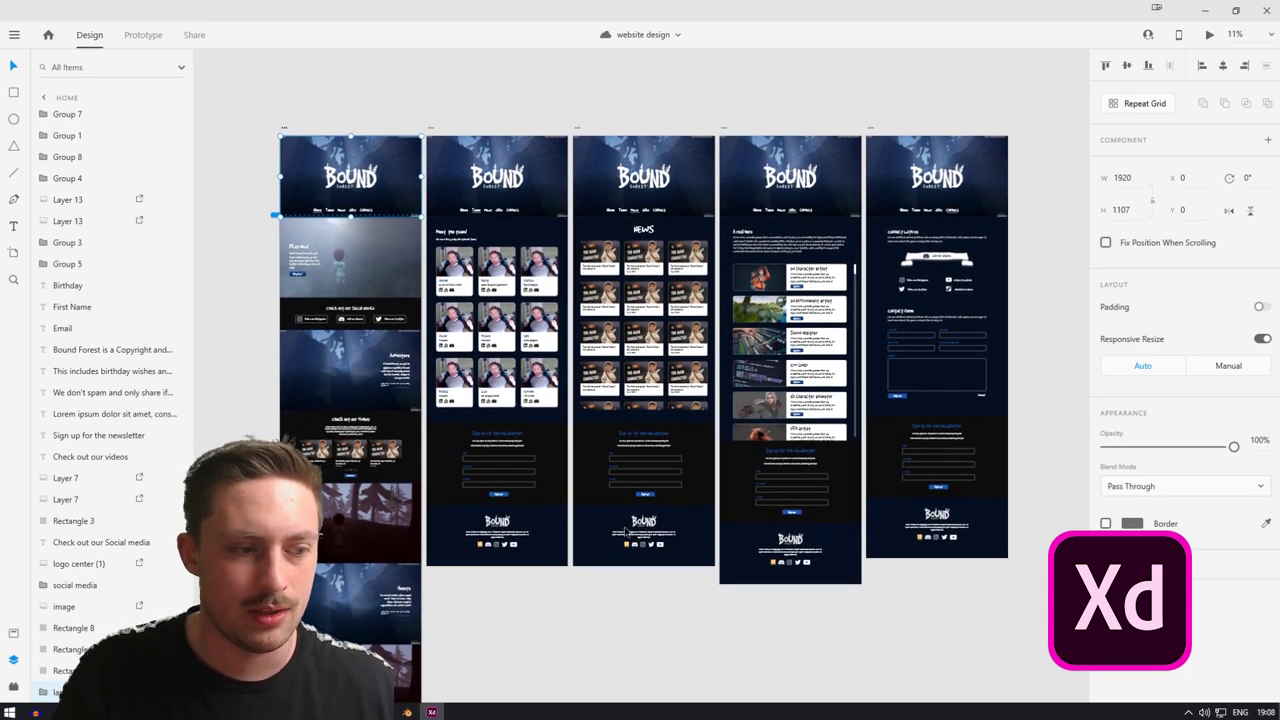
pyautogui.scroll(-2, 609, 566)
pyautogui.keyDown('ctrl'); pyautogui.scroll(-1, 609, 600); pyautogui.keyUp('ctrl')
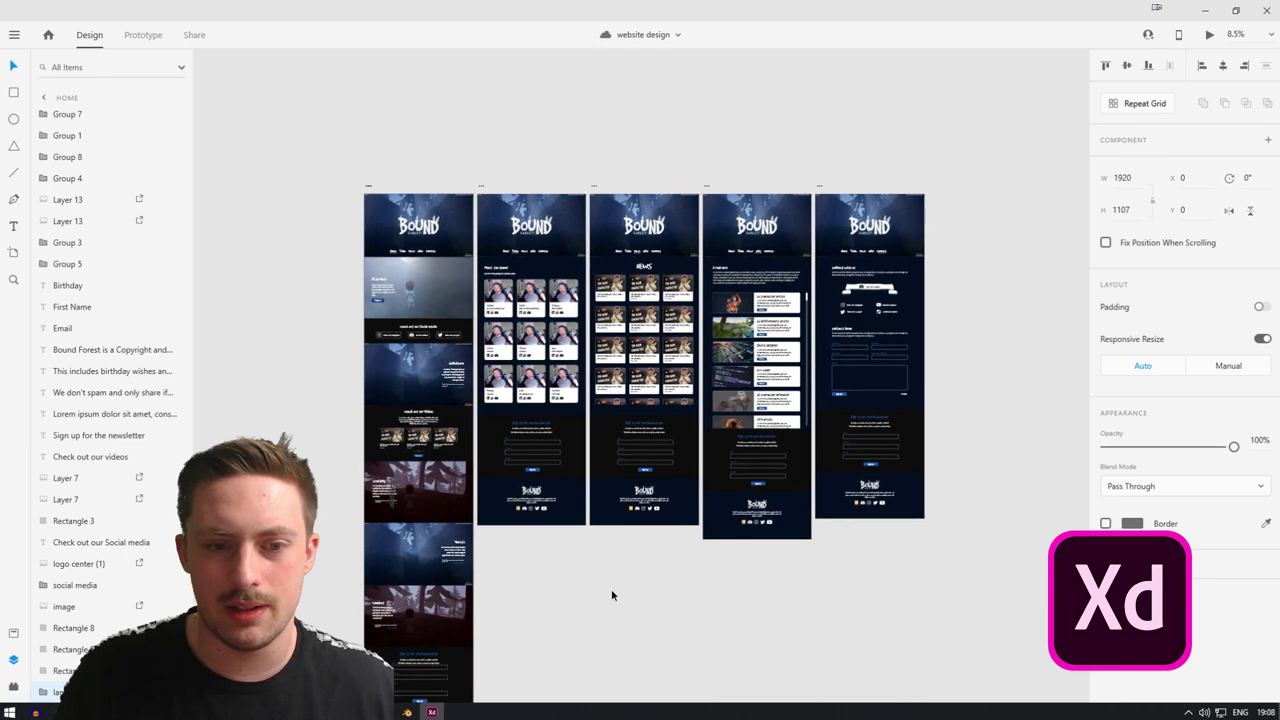
pyautogui.moveTo(609, 600); pyautogui.dragTo(600, 508)
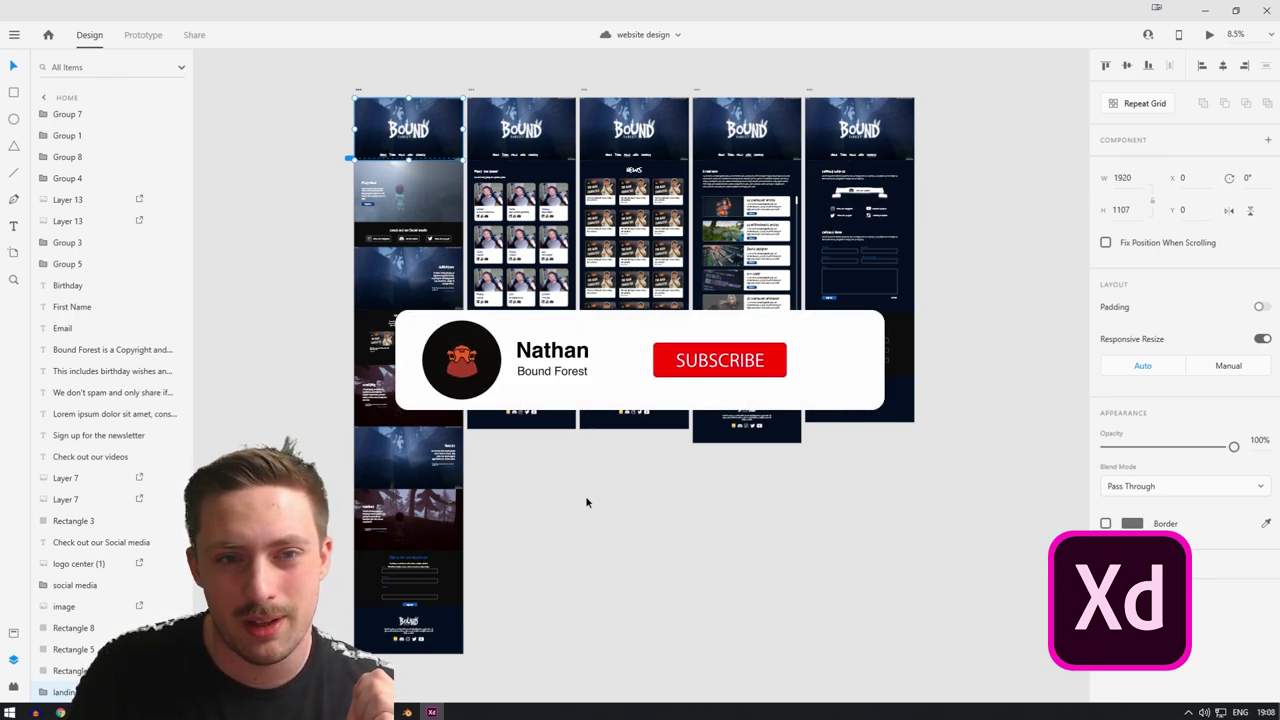
pyautogui.press('Escape')
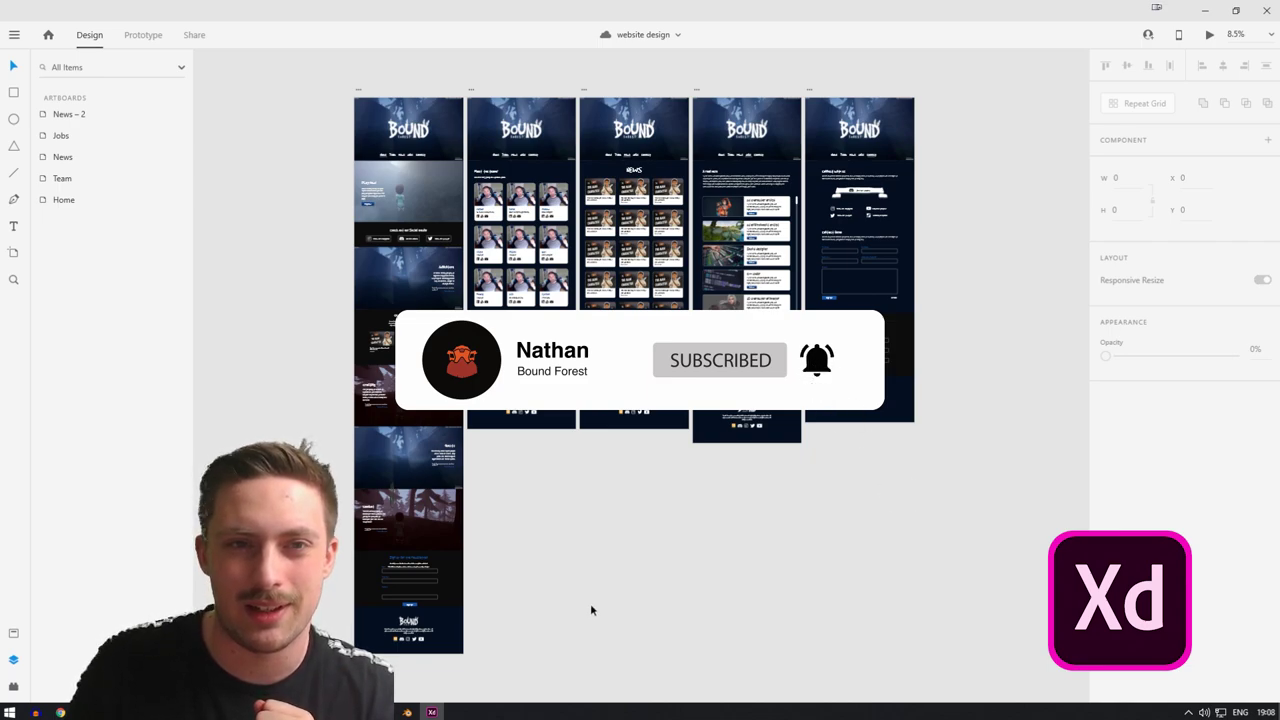
pyautogui.scroll(-1, 591, 606)
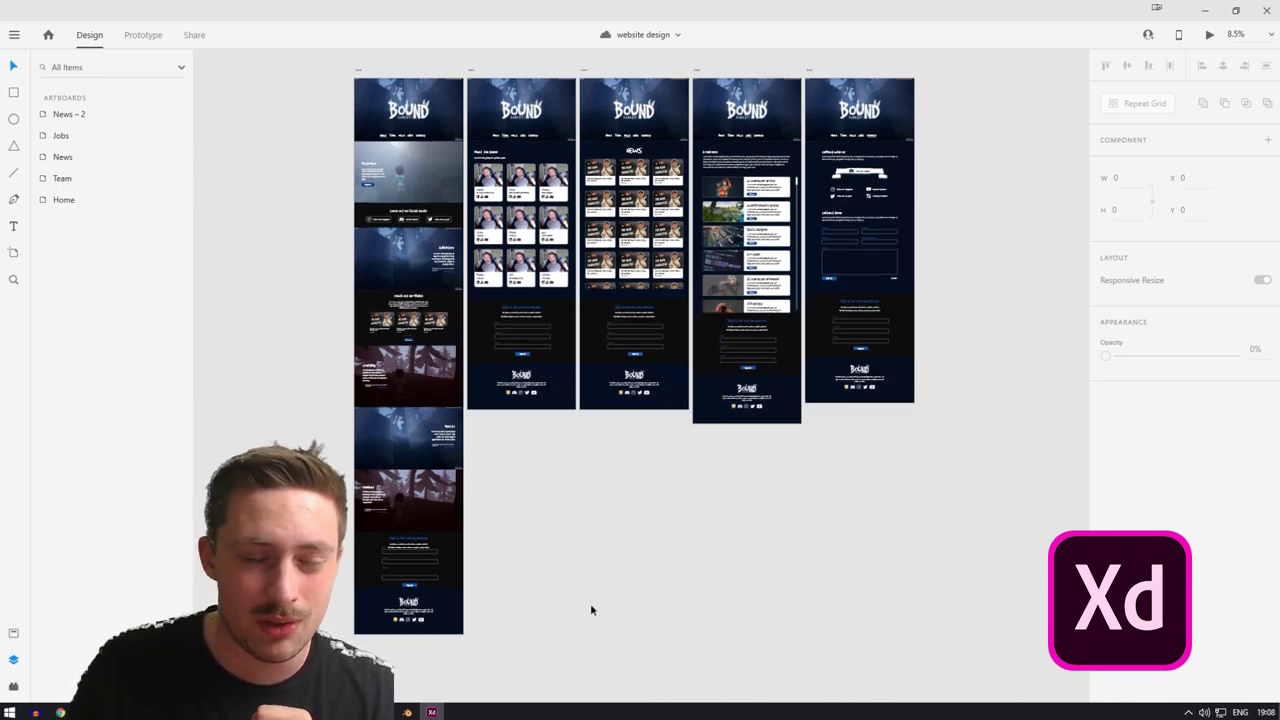